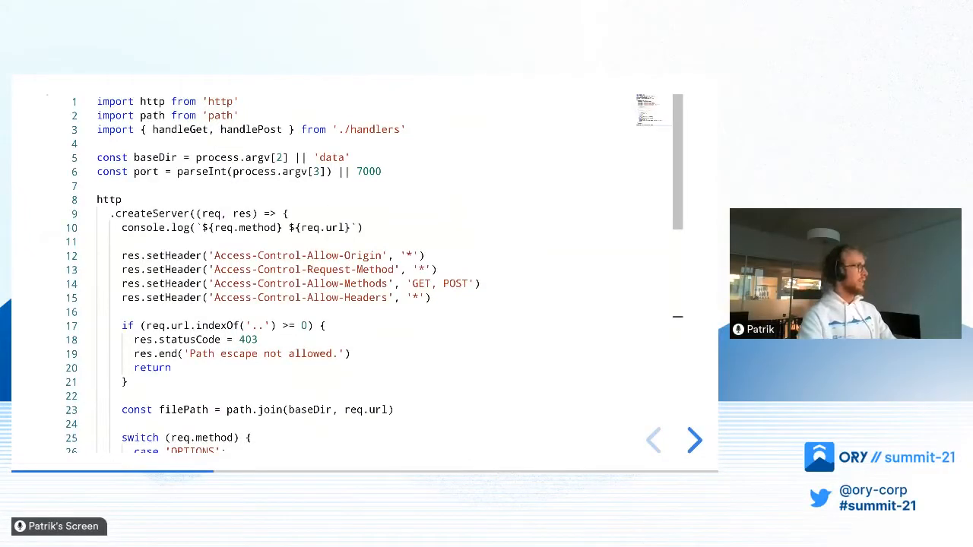
scroll(342, 274, "down", 1)
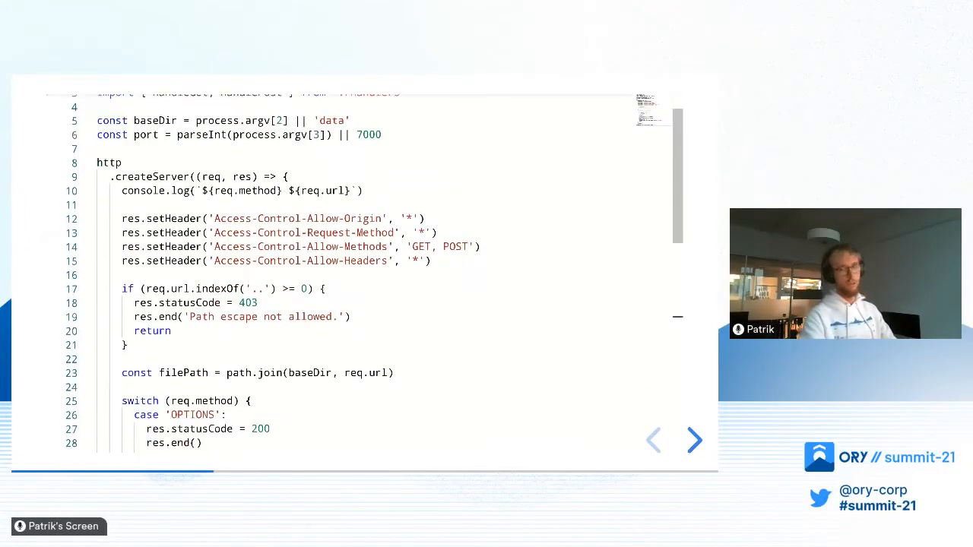
scroll(342, 274, "down", 1)
scroll(342, 274, "down", 2)
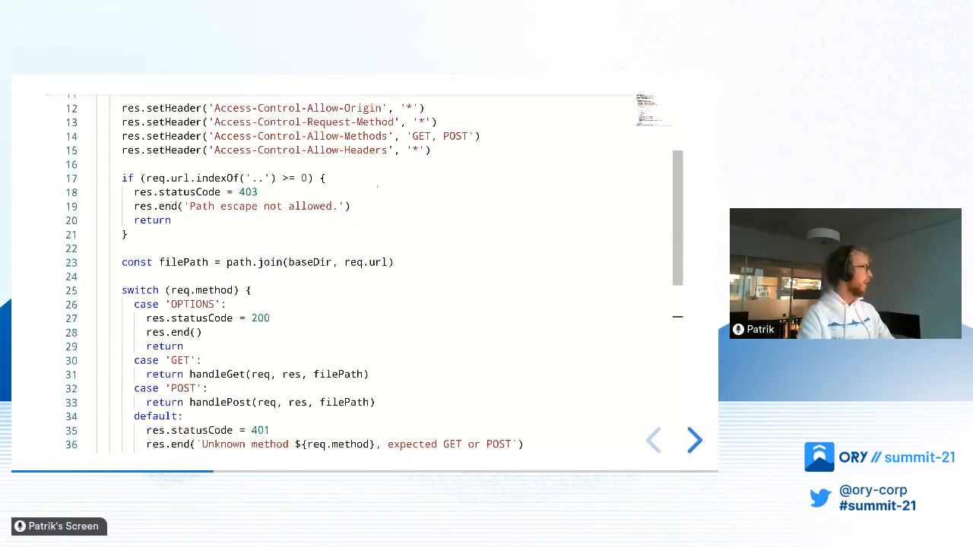
scroll(342, 273, "down", 3)
scroll(342, 273, "up", 2)
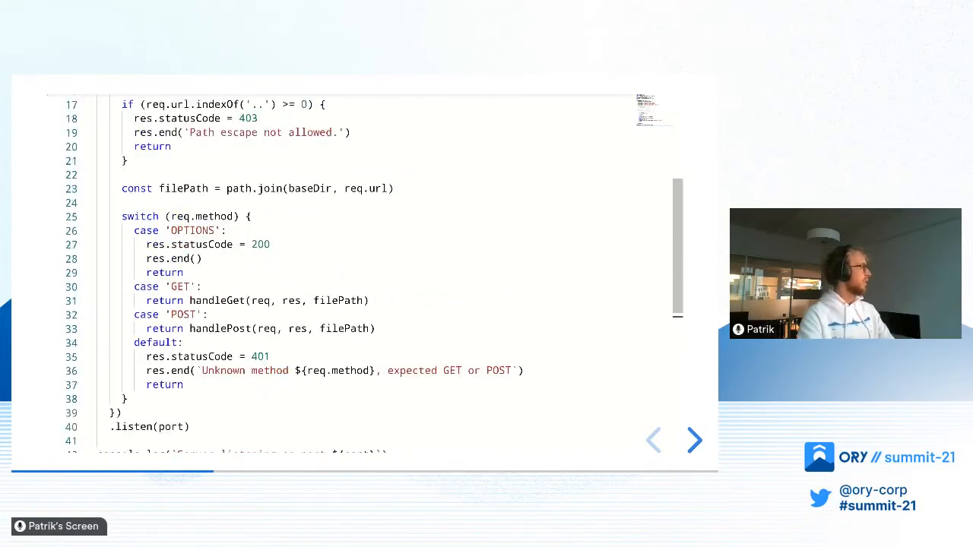
scroll(342, 273, "down", 1)
scroll(342, 273, "down", 1)
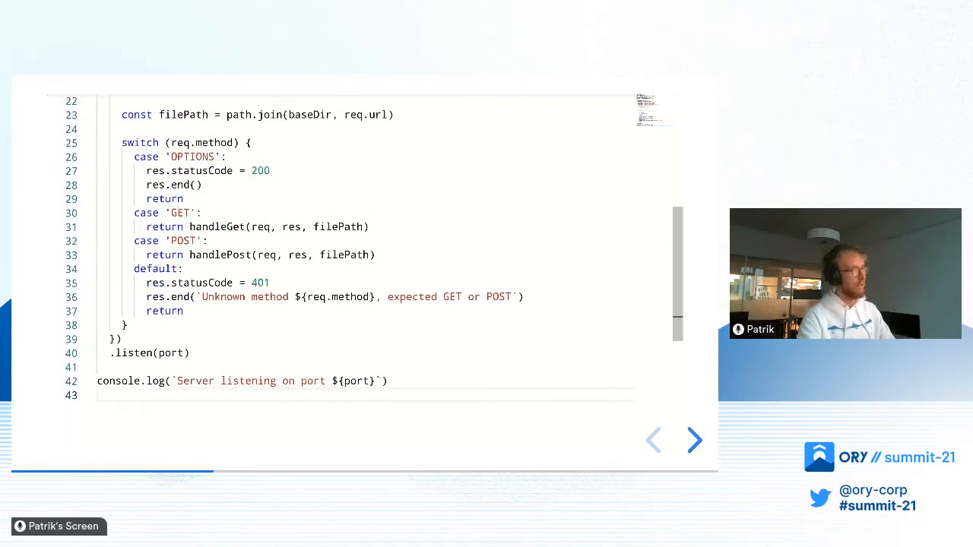
Walk through the request method switch, highlighting the GET case that calls handleGet
left_click(386, 267)
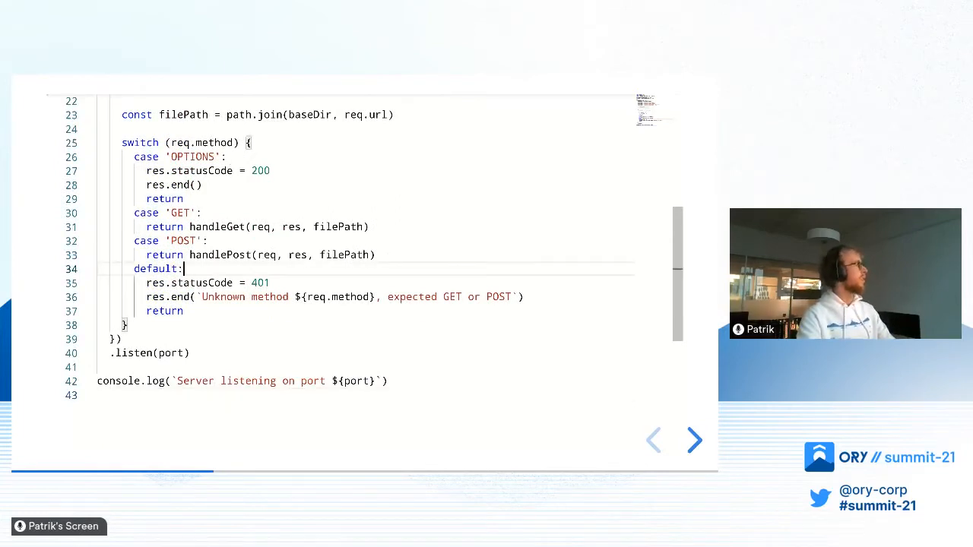
left_click(234, 226)
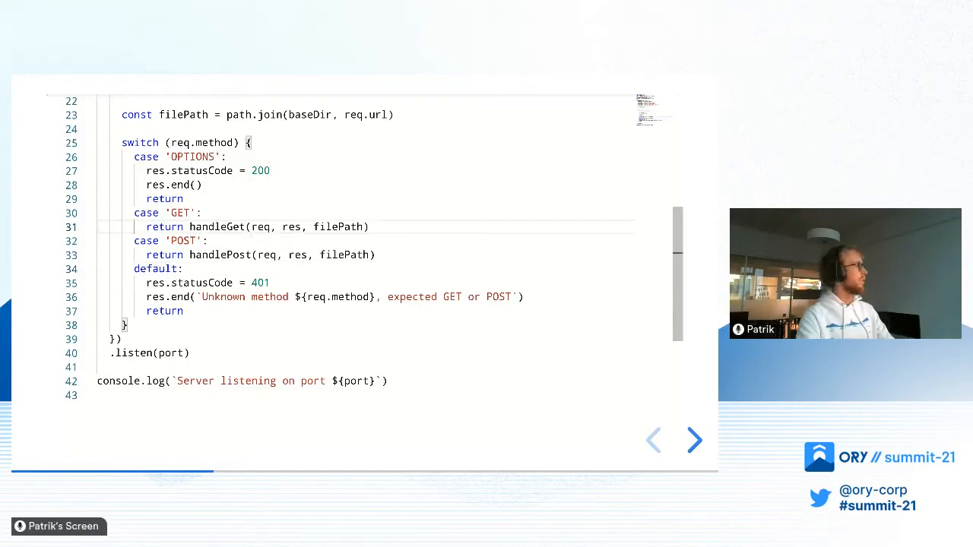
scroll(365, 250, "up", 4)
scroll(365, 250, "up", 3)
scroll(365, 250, "down", 5)
scroll(365, 251, "down", 1)
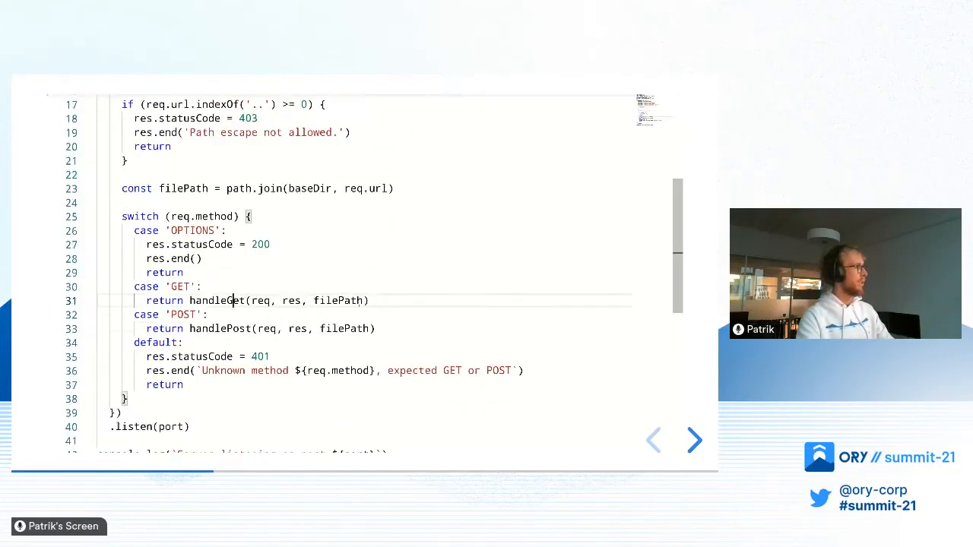
left_click_drag(228, 272, 208, 315)
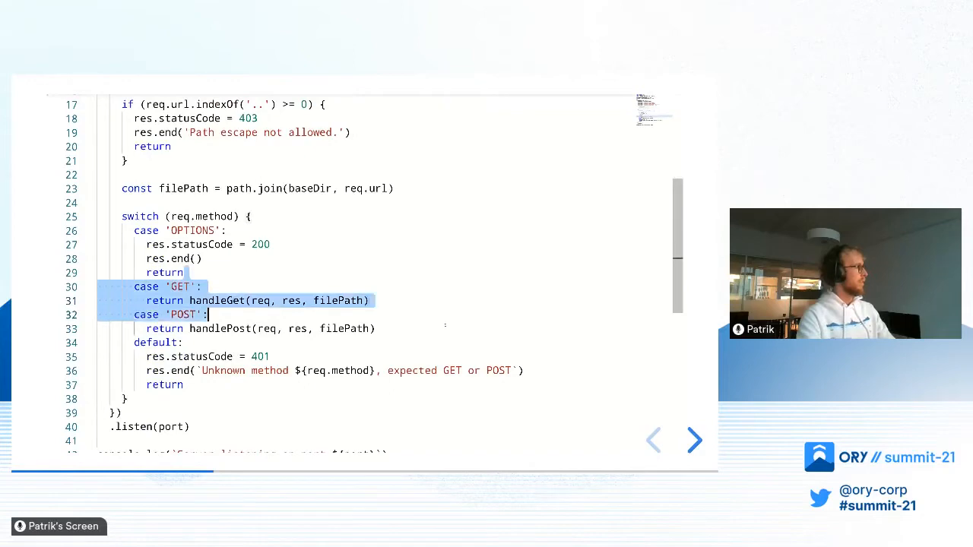
left_click(375, 328)
Move to the handlers file and delete its http types import line
key("Right")
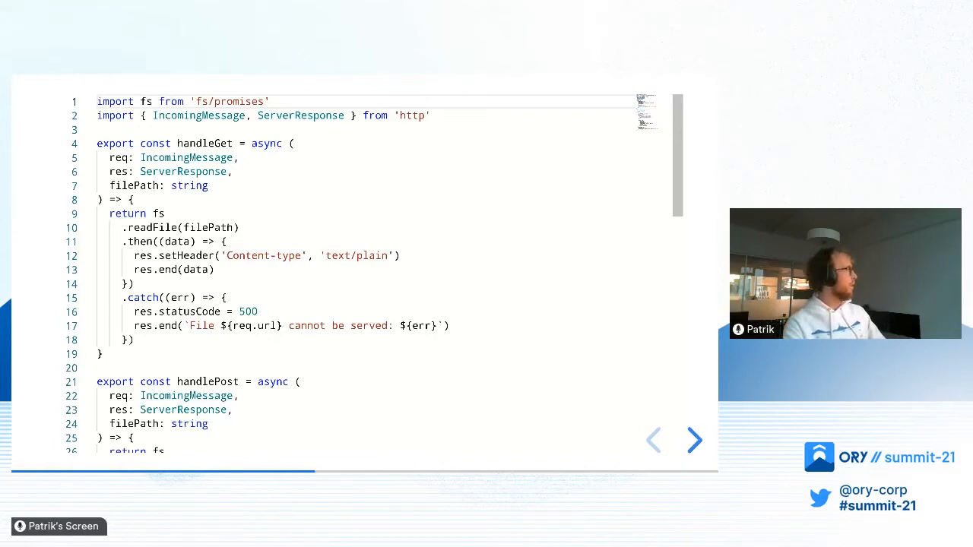
triple_click(228, 114)
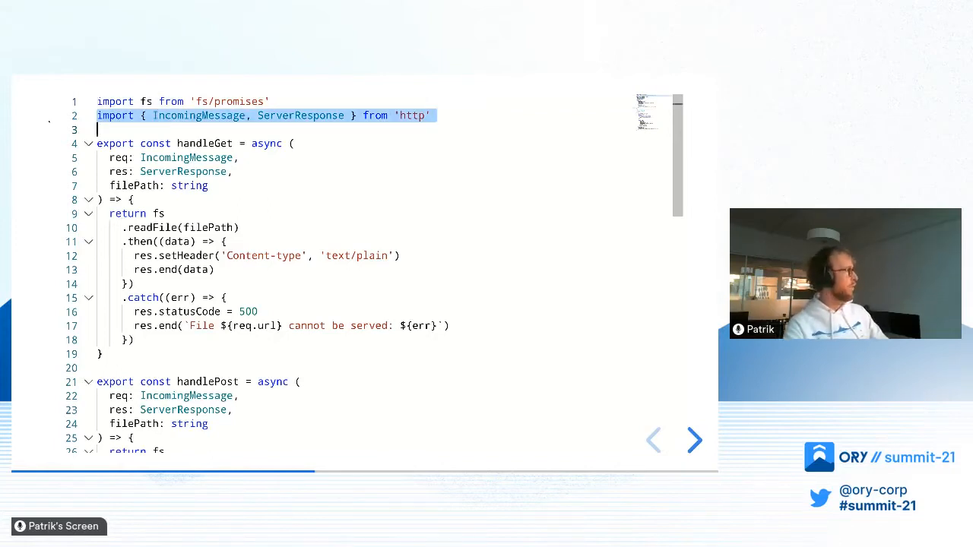
type("c")
key("BackSpace")
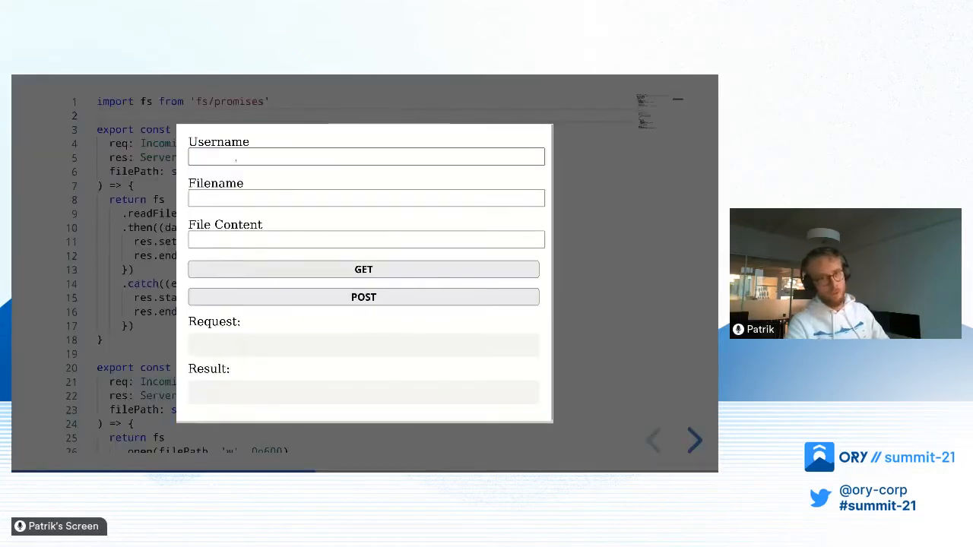
POST example.txt with content 'foo' to the file server, then close the client form
key("Tab")
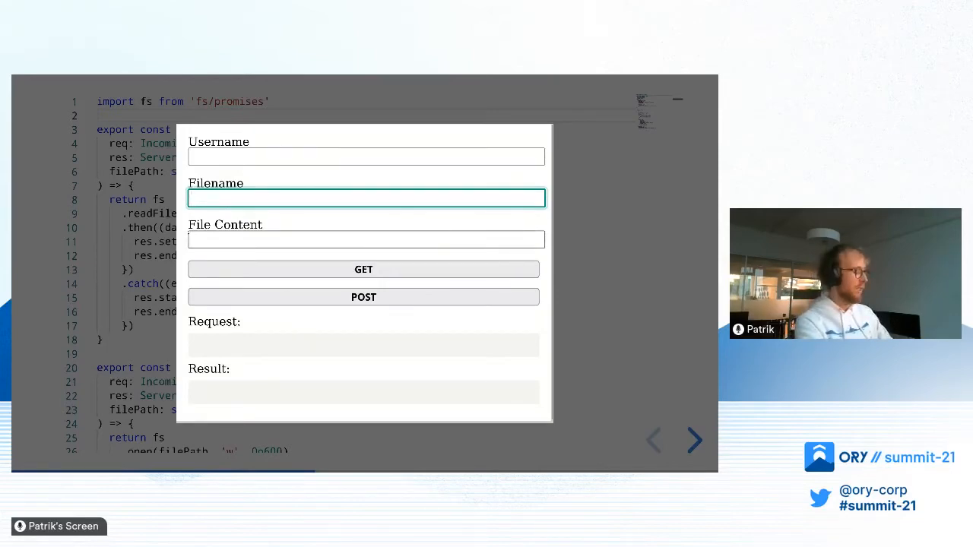
type("example.txt")
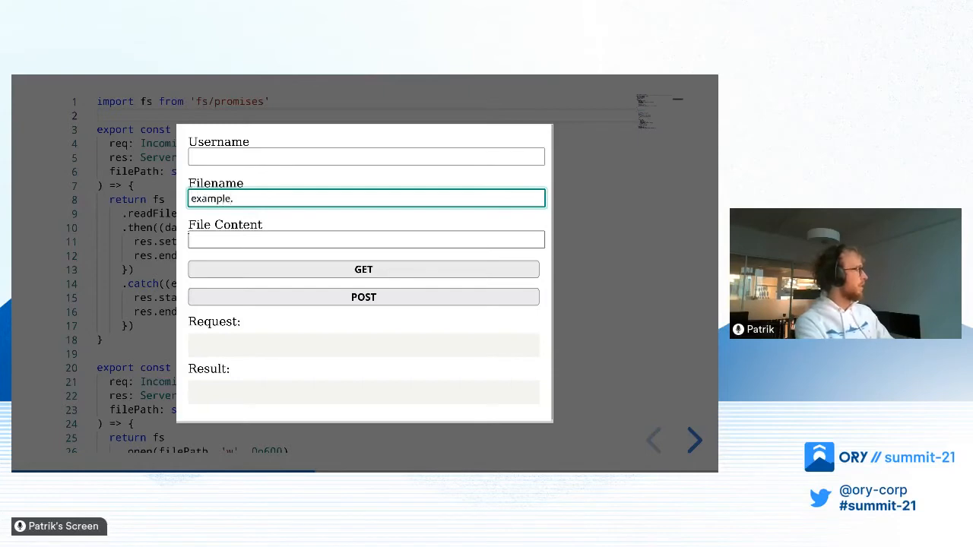
key("Tab")
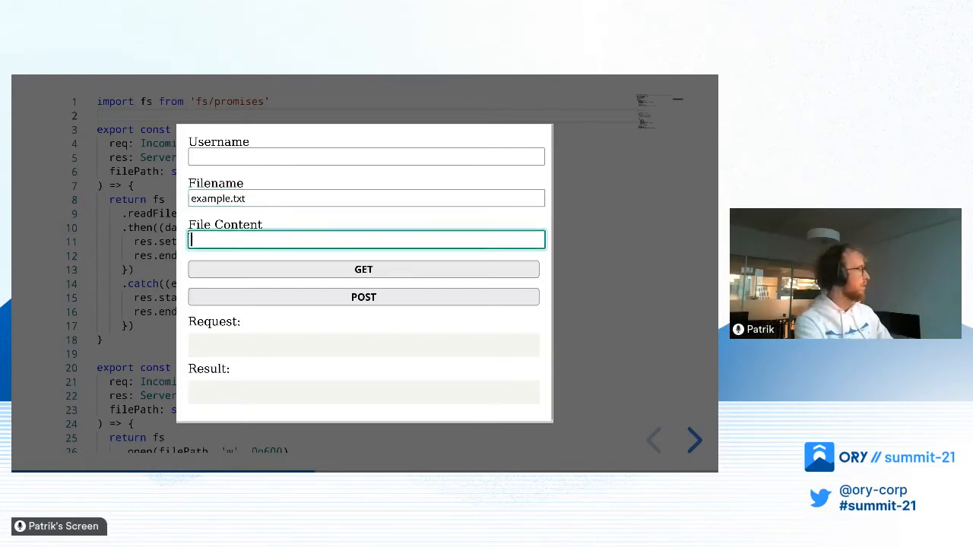
type("foo")
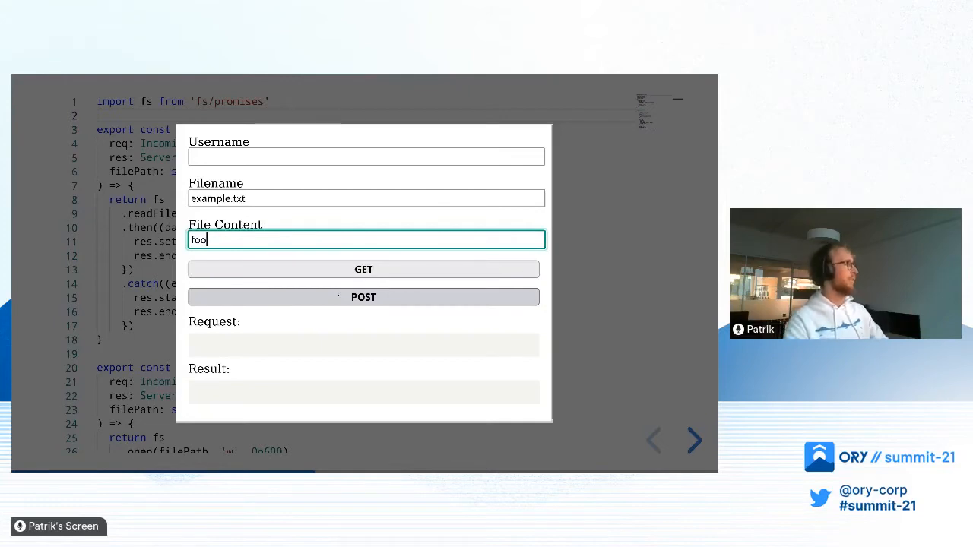
left_click(338, 296)
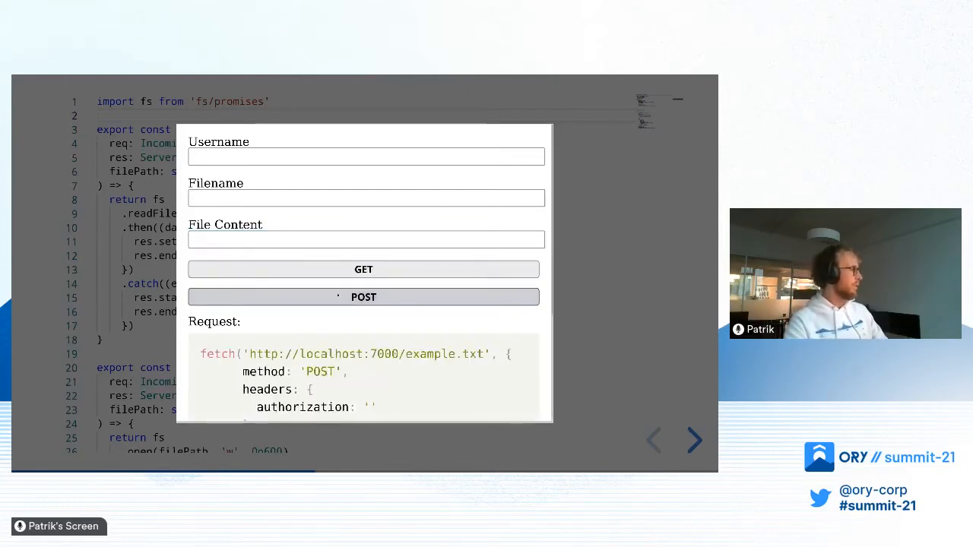
key("Escape")
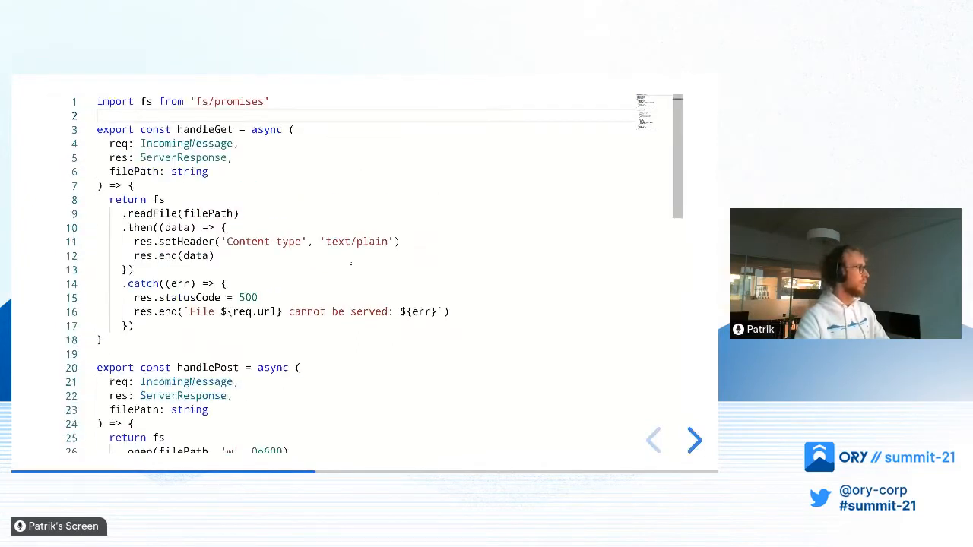
left_click_drag(351, 190, 352, 332)
left_click(353, 338)
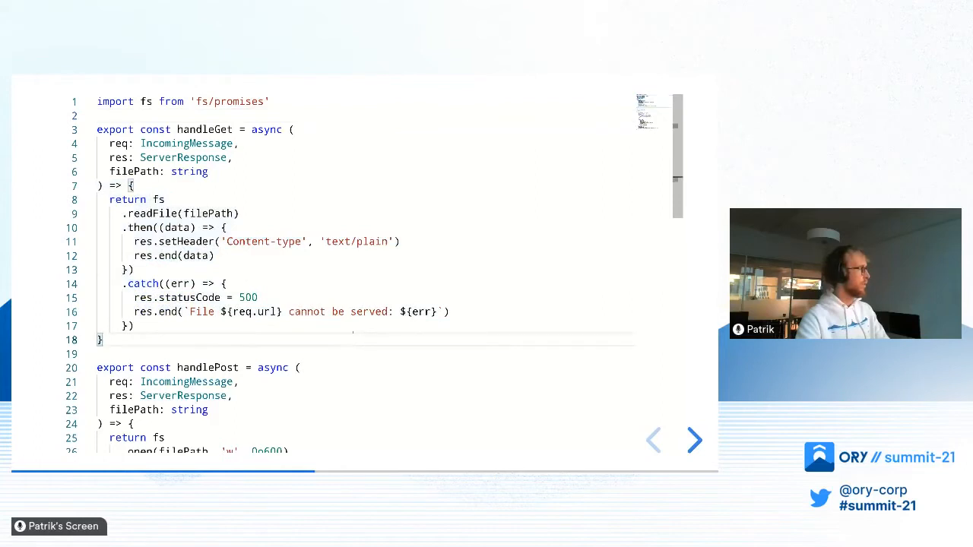
left_click_drag(127, 199, 220, 311)
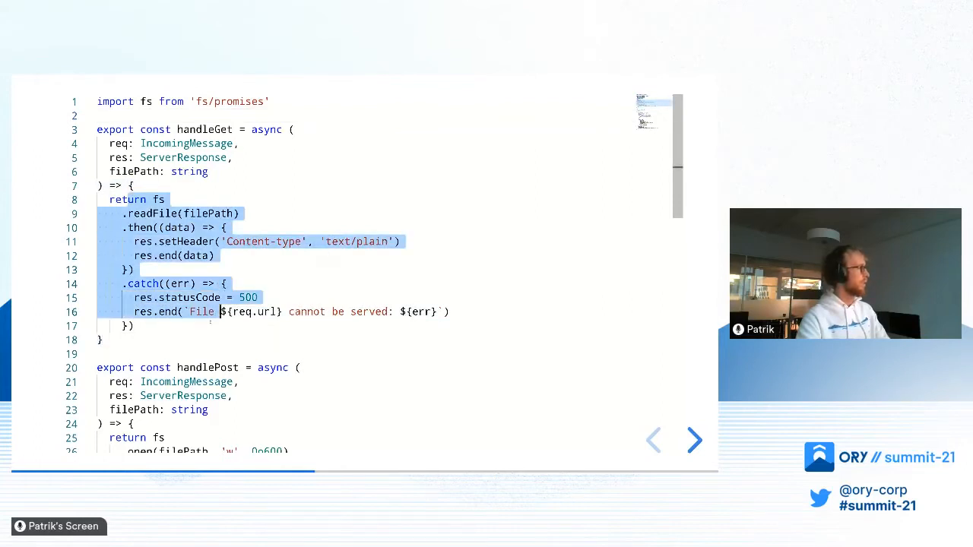
left_click(152, 326)
scroll(304, 304, "down", 2)
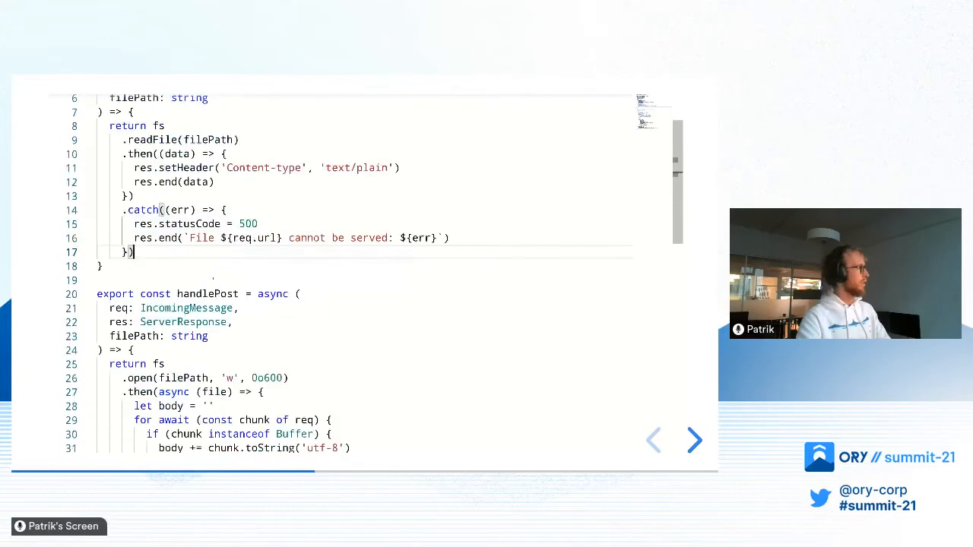
scroll(304, 304, "down", 5)
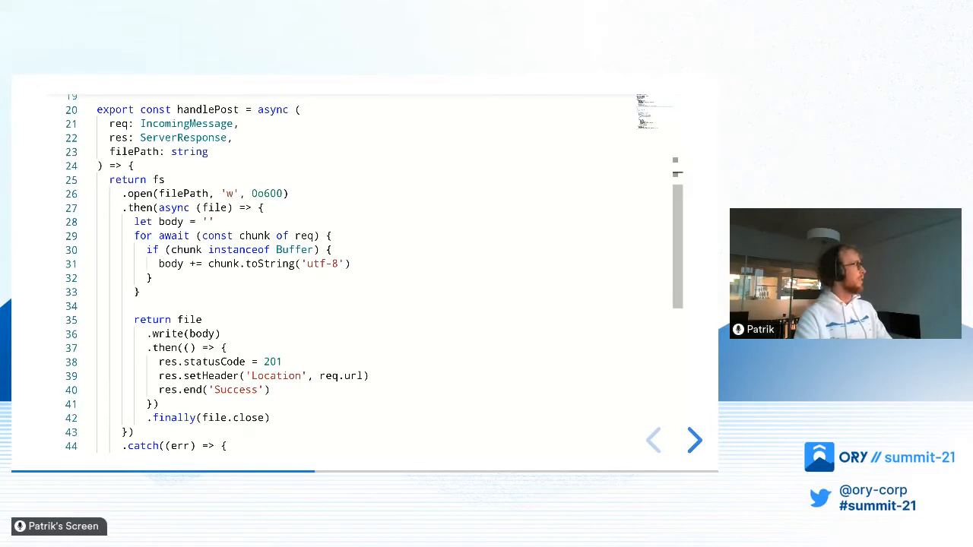
left_click(152, 180)
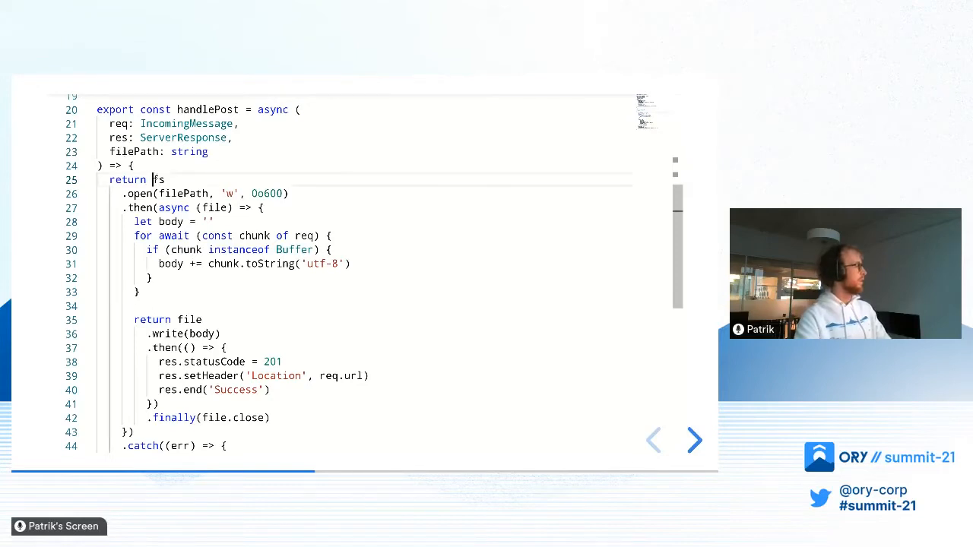
left_click_drag(152, 179, 134, 432)
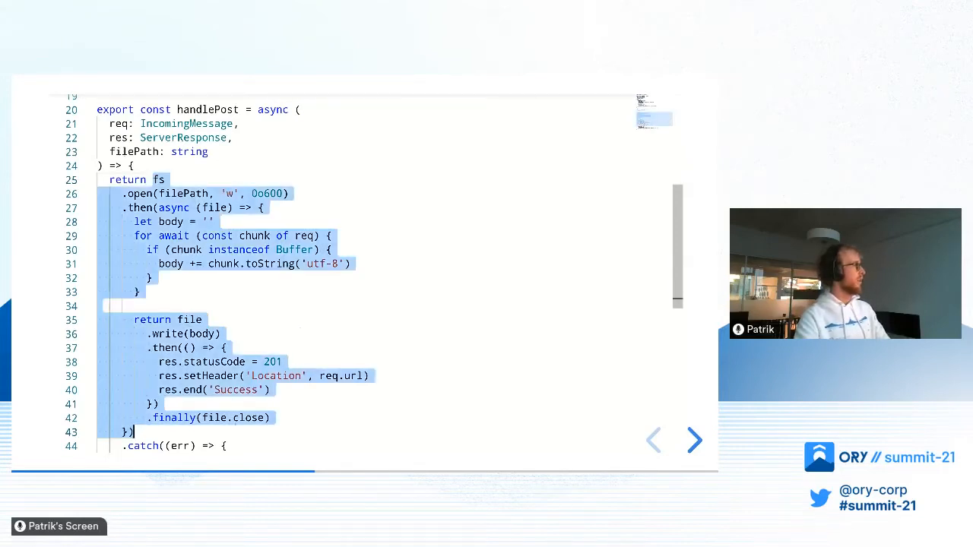
scroll(304, 304, "down", 2)
left_click(226, 275)
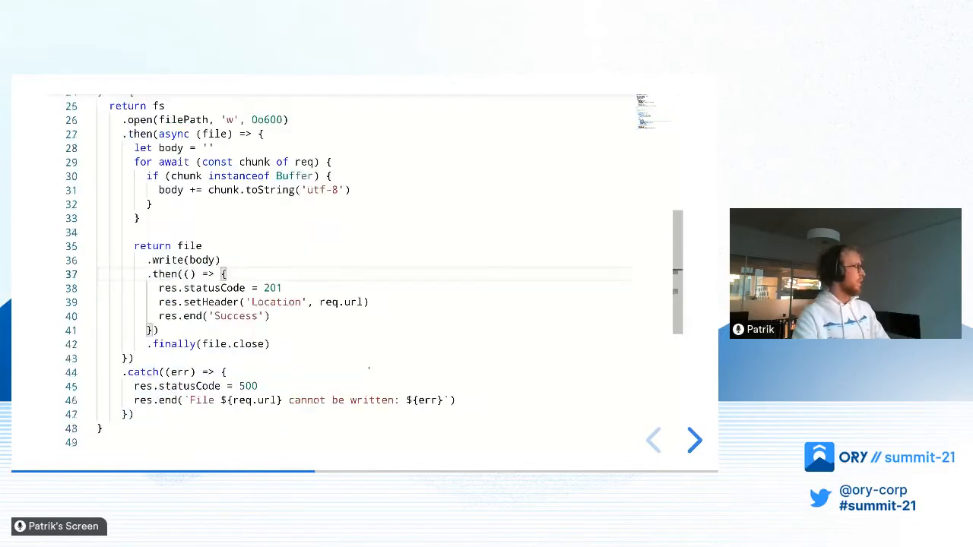
scroll(304, 304, "down", 3)
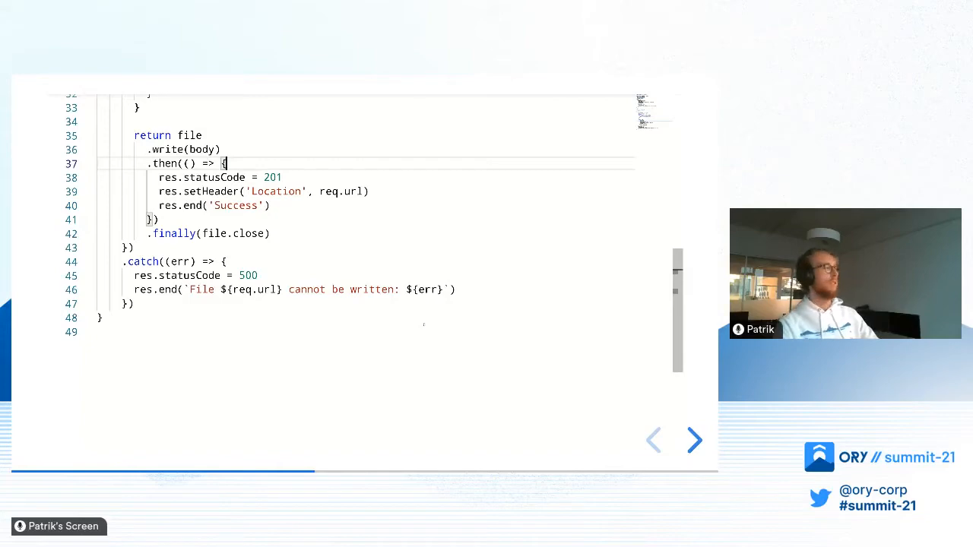
scroll(365, 228, "up", 3)
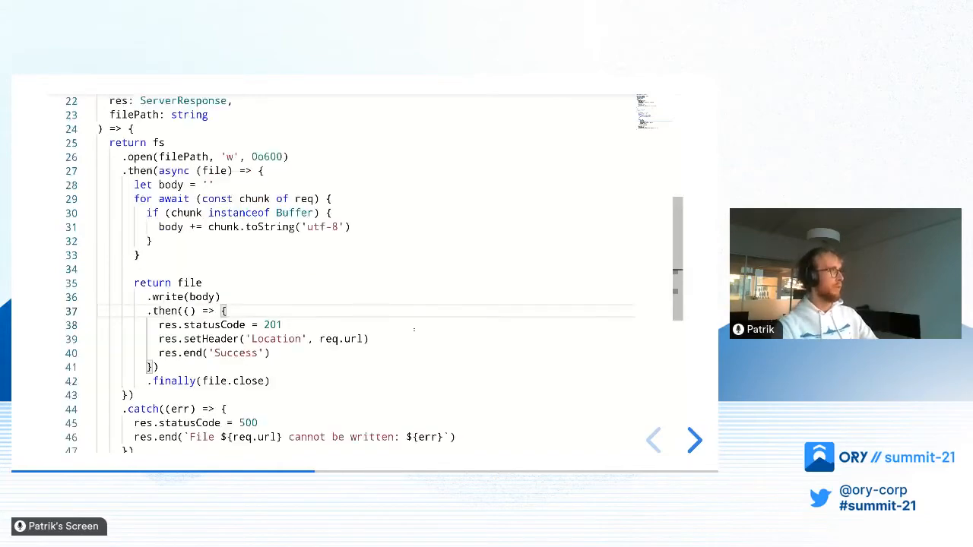
scroll(365, 228, "up", 5)
scroll(365, 228, "up", 2)
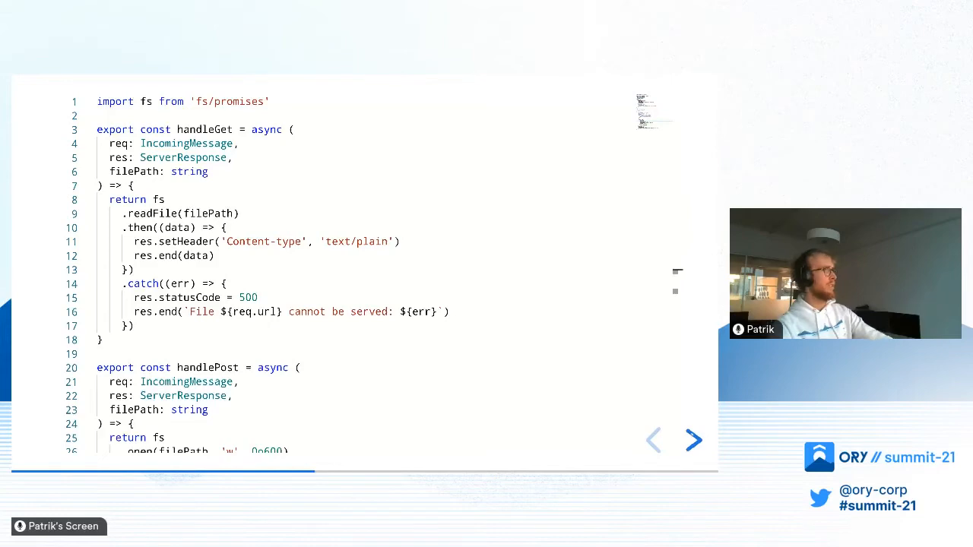
Advance to the side-by-side diff showing the Keto write client and addOwnershipRelation
key("Right")
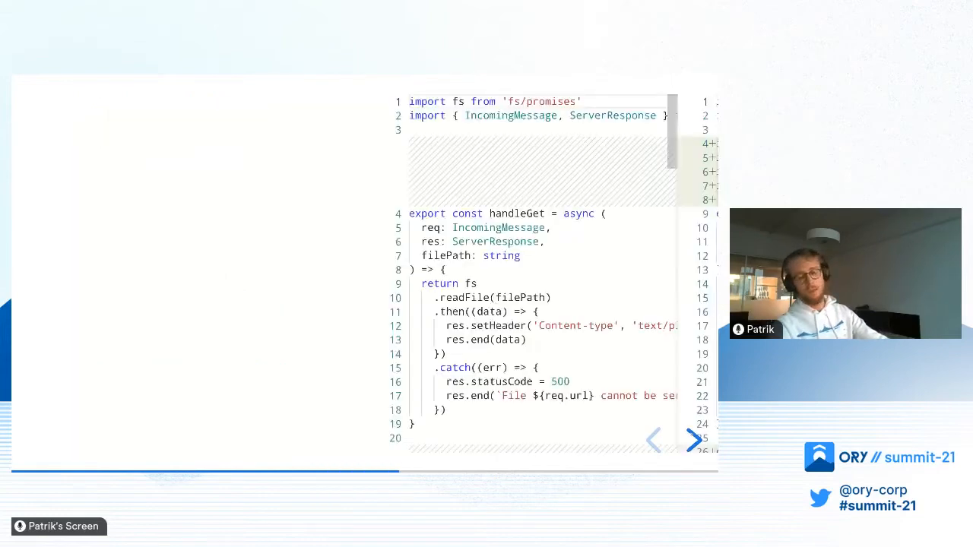
key("Right")
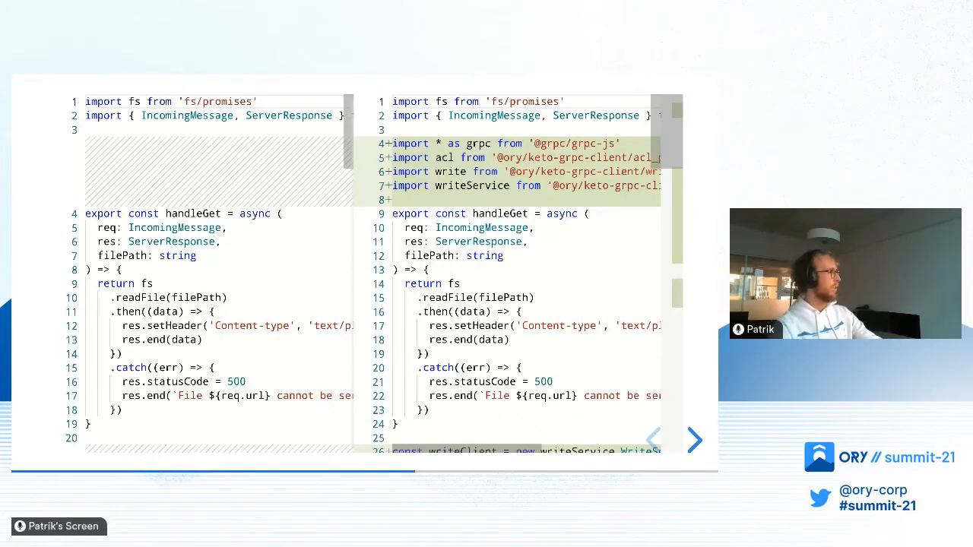
scroll(365, 273, "down", 3)
scroll(365, 274, "down", 4)
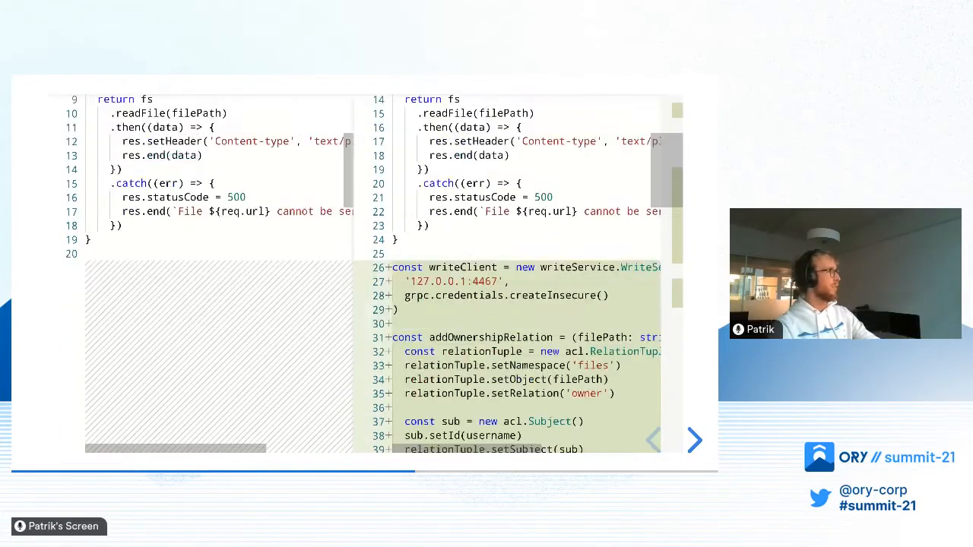
scroll(365, 273, "down", 4)
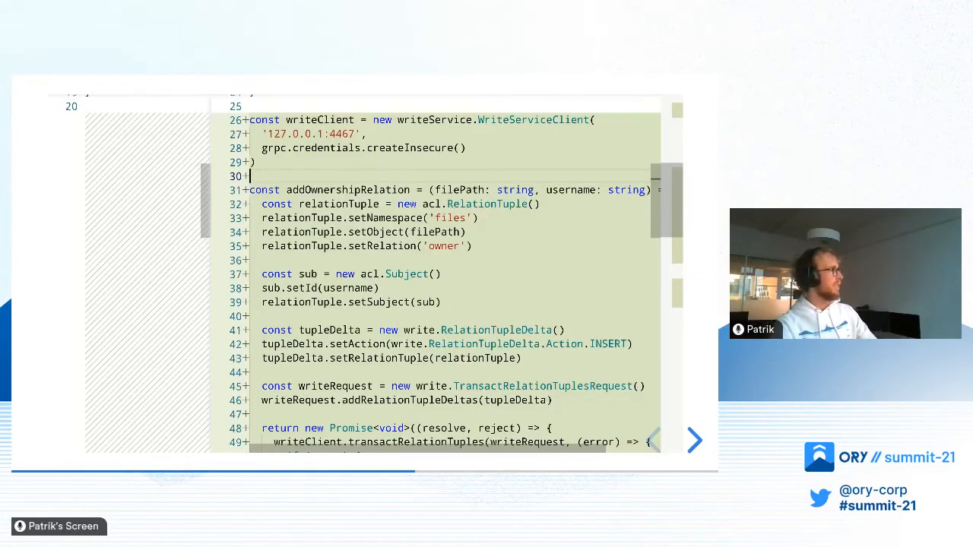
Highlight the whole addOwnershipRelation tuple-building function, then clear it
left_click_drag(249, 176, 250, 414)
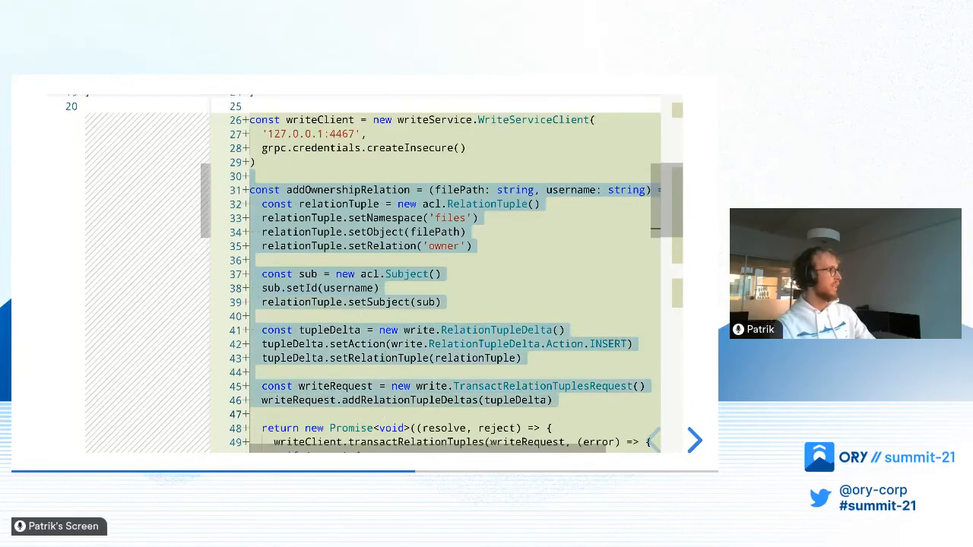
scroll(448, 274, "down", 2)
scroll(448, 274, "down", 3)
scroll(448, 274, "down", 3)
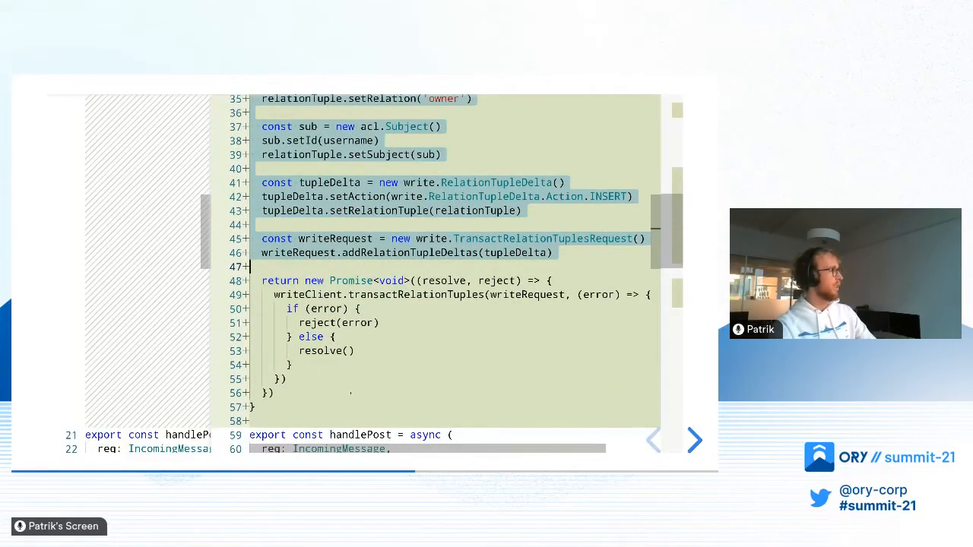
key("shift+Down")
key("shift+Down")
key("shift+Down")
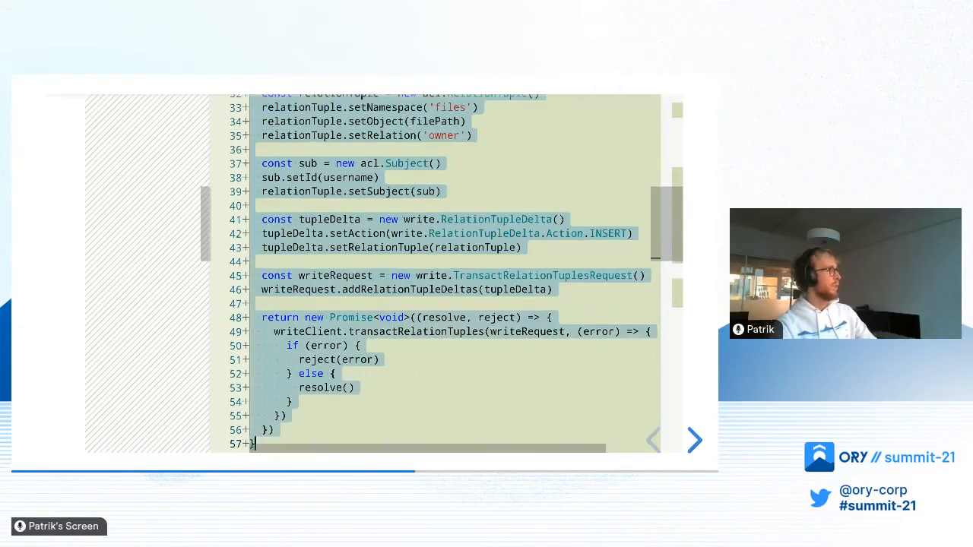
scroll(448, 274, "up", 3)
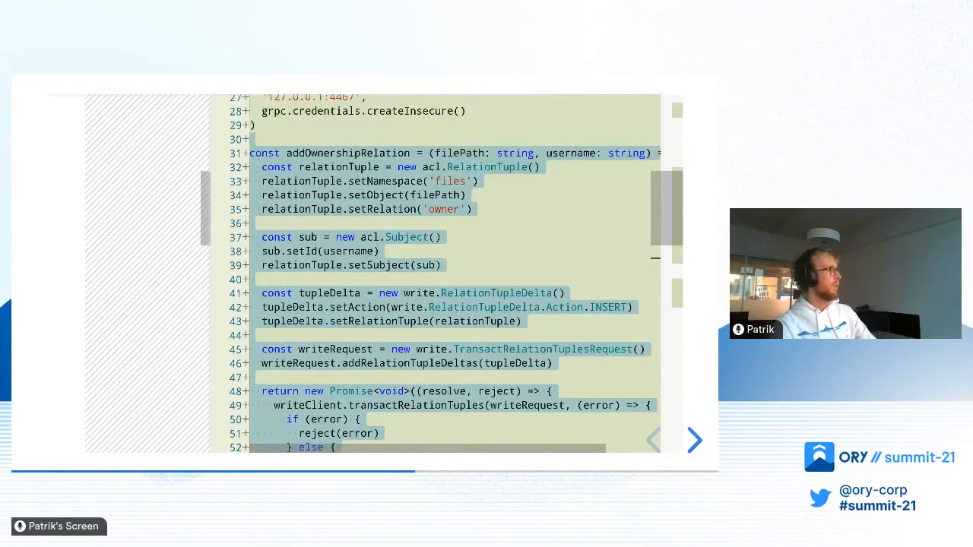
left_click(479, 180)
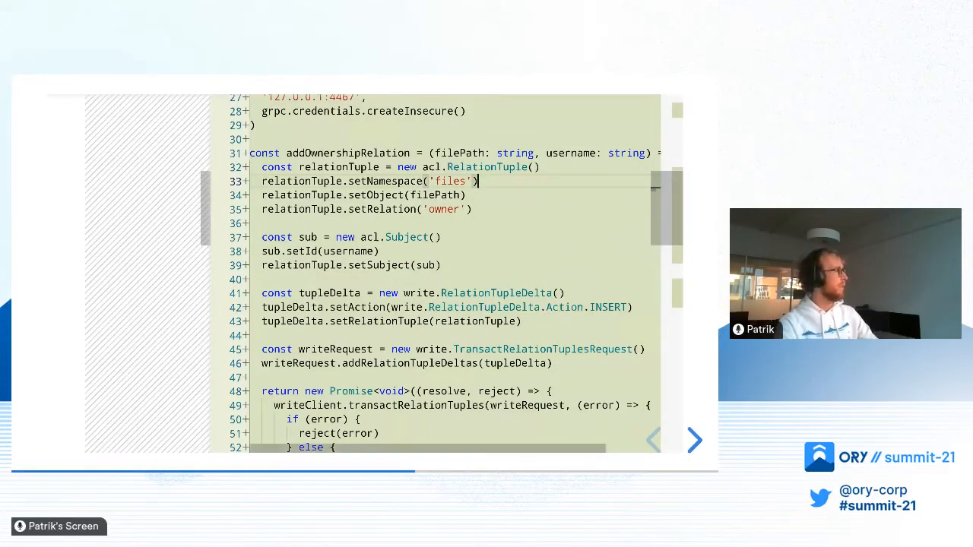
Highlight the namespace/object/relation setters and then the subject setup lines in turn
mouse_move(477, 181)
left_mouse_down()
mouse_move(387, 209)
mouse_move(472, 209)
left_mouse_up()
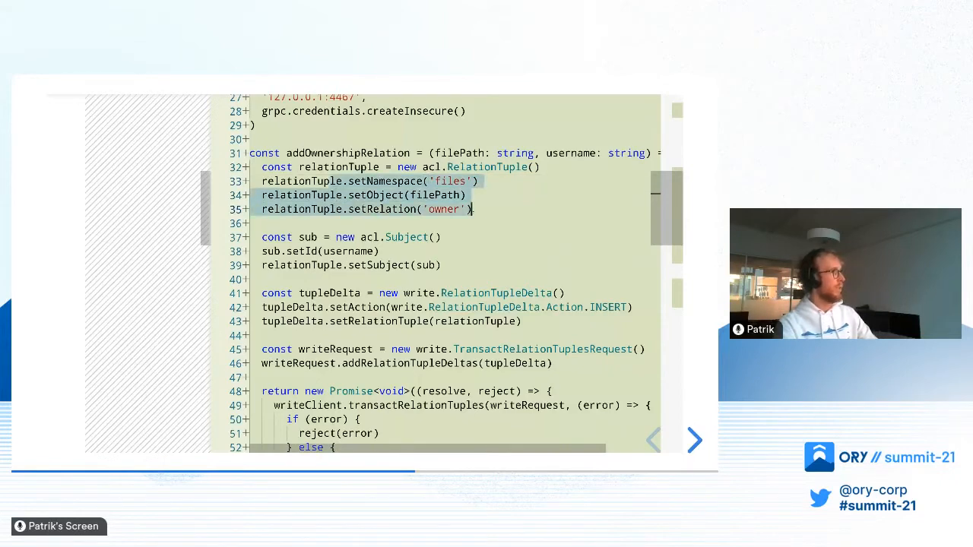
key("shift+Down")
key("shift+Down")
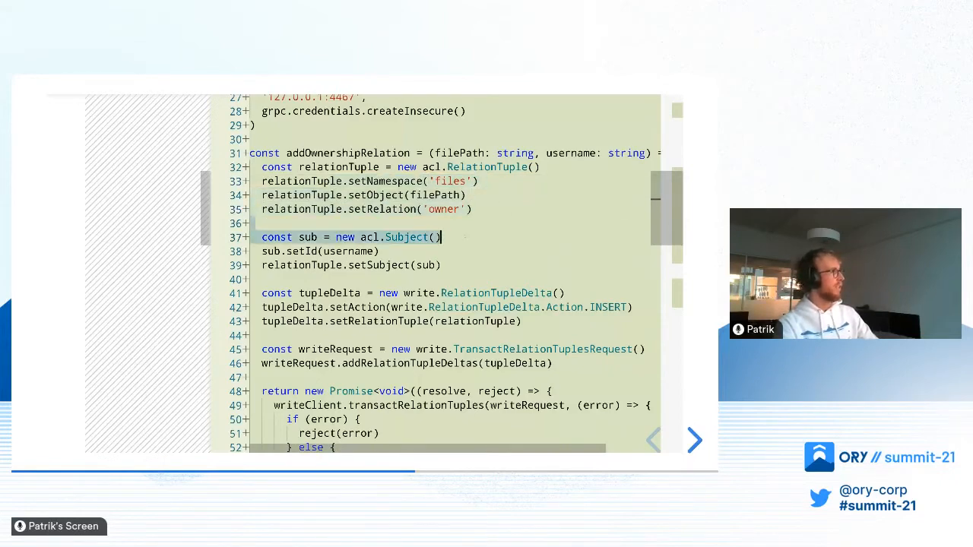
key("shift+Down")
key("shift+Down")
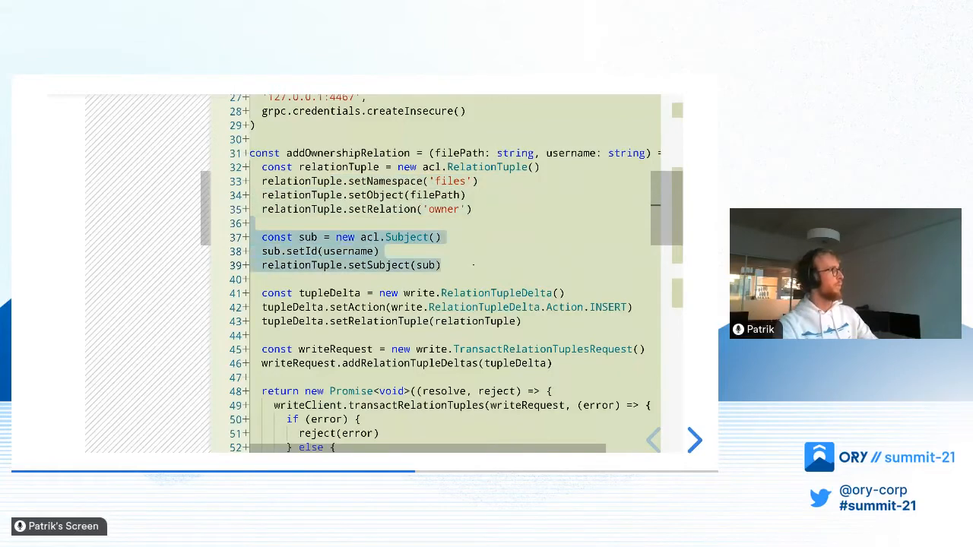
left_click(474, 265)
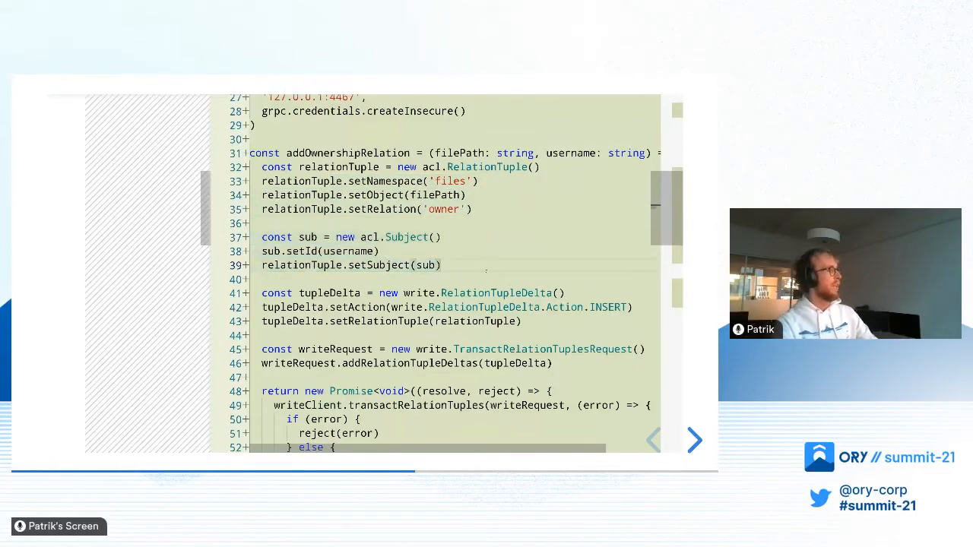
scroll(456, 266, "down", 2)
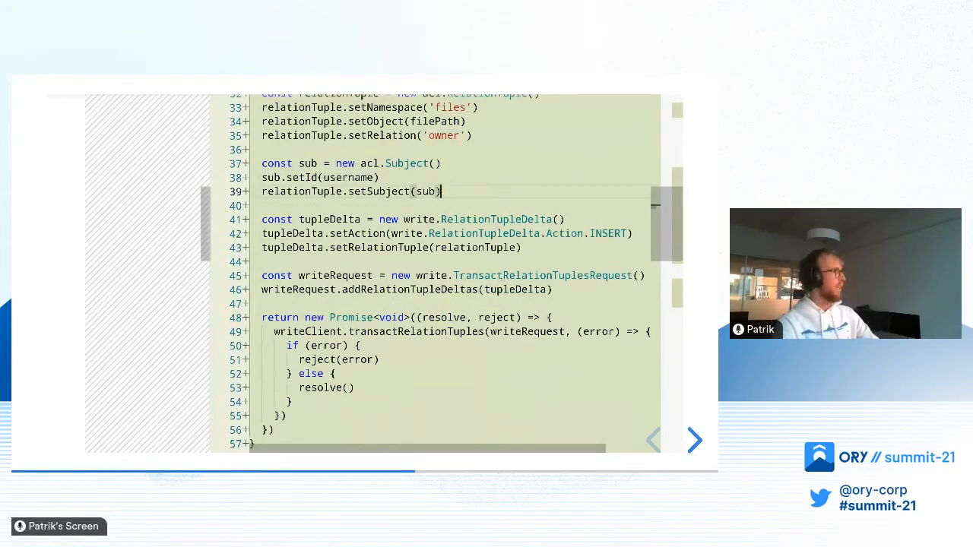
scroll(456, 266, "down", 2)
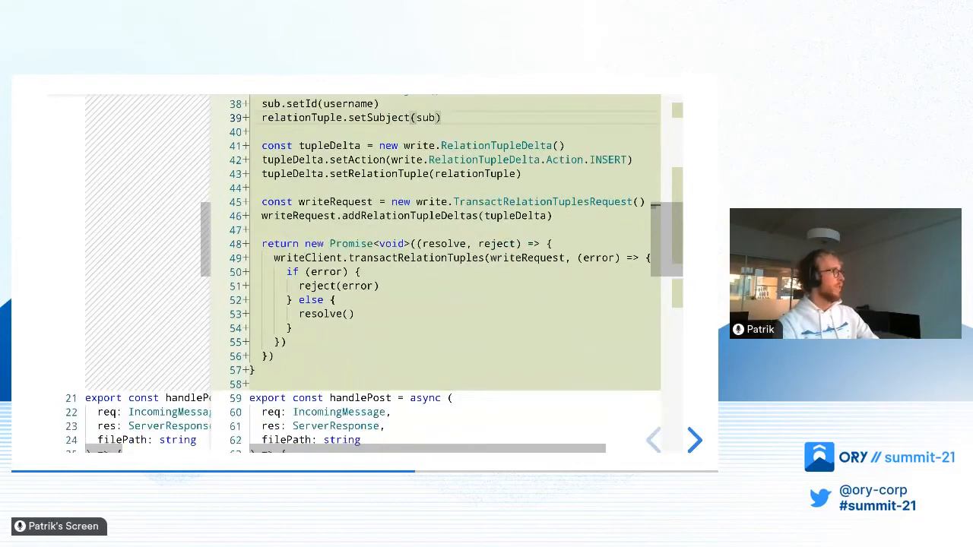
scroll(456, 265, "down", 4)
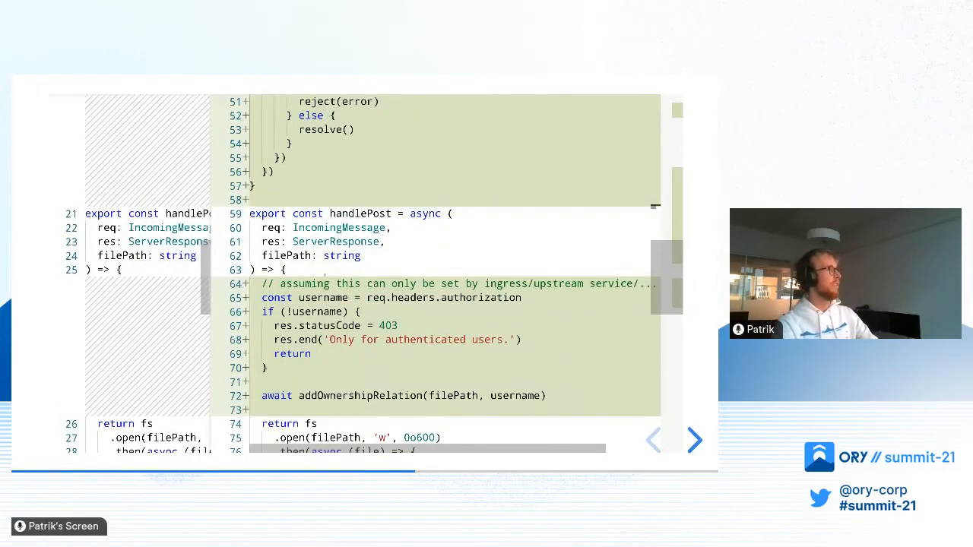
scroll(456, 266, "down", 1)
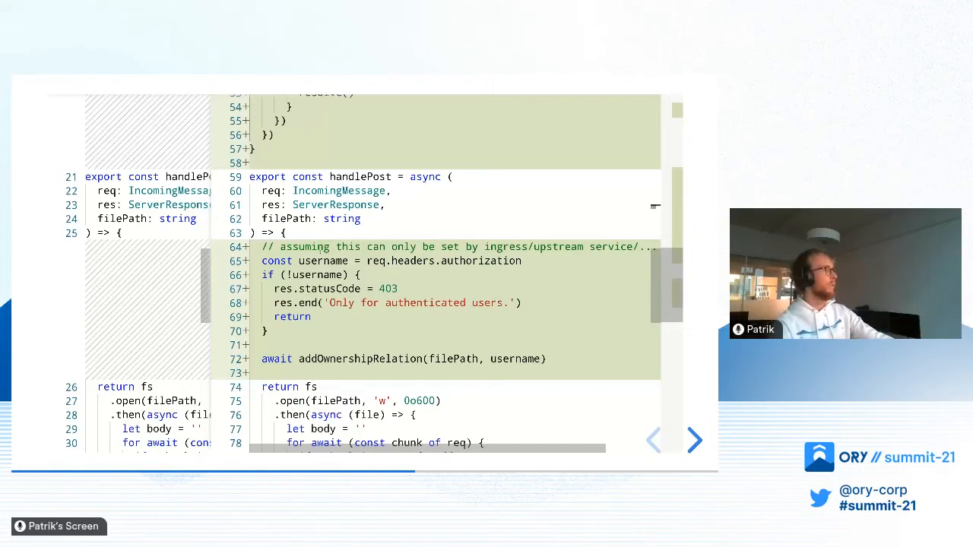
Point out handlePost's unauthenticated check and addOwnershipRelation call, then advance to the check-client diff
left_click(316, 260)
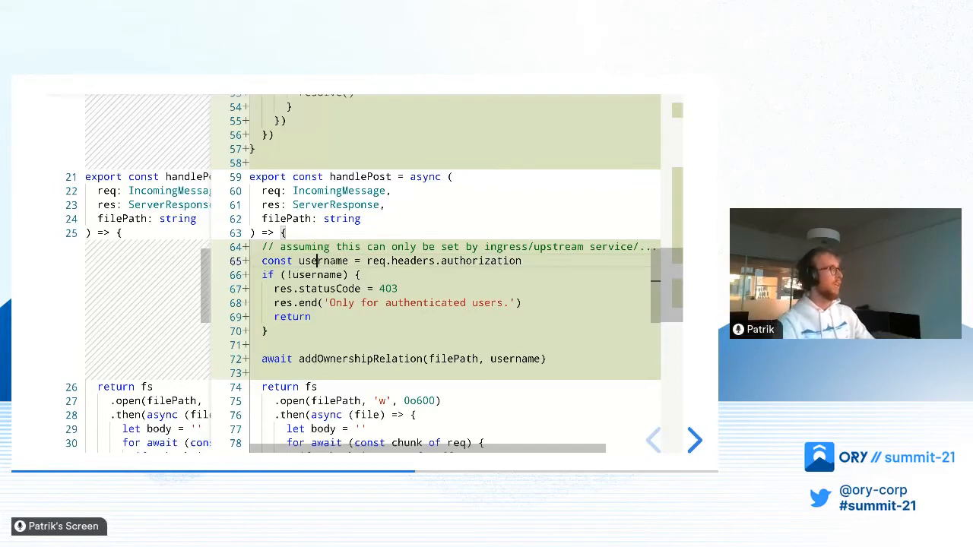
left_click(267, 330)
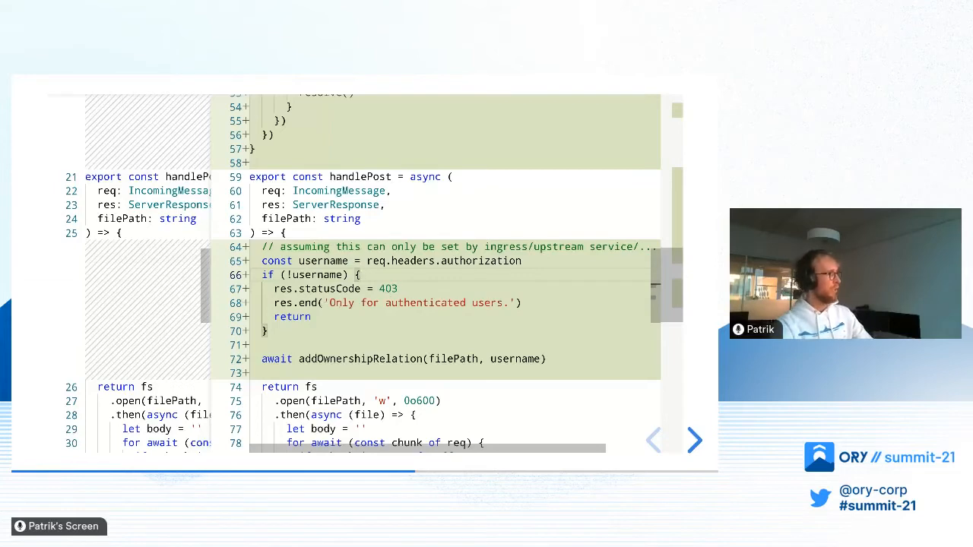
left_click(318, 358)
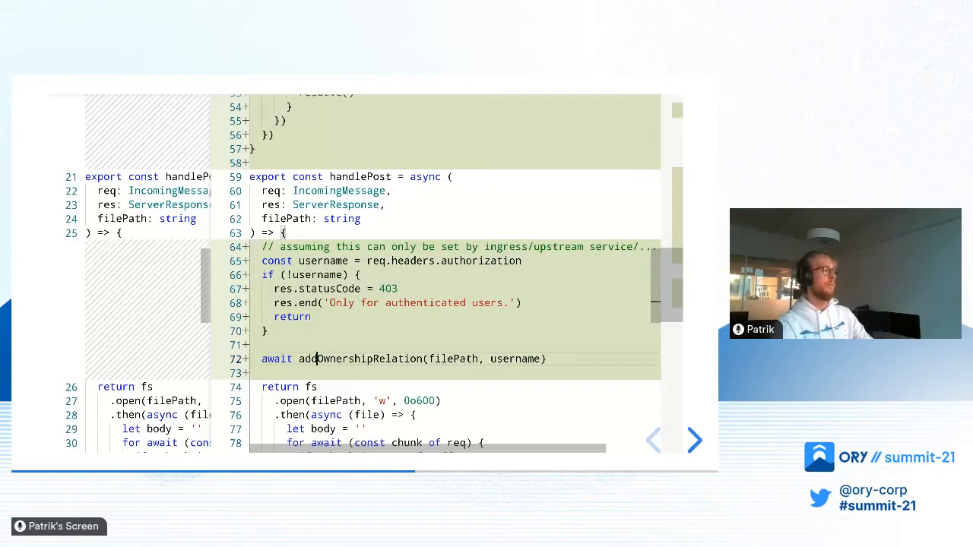
left_click(465, 359)
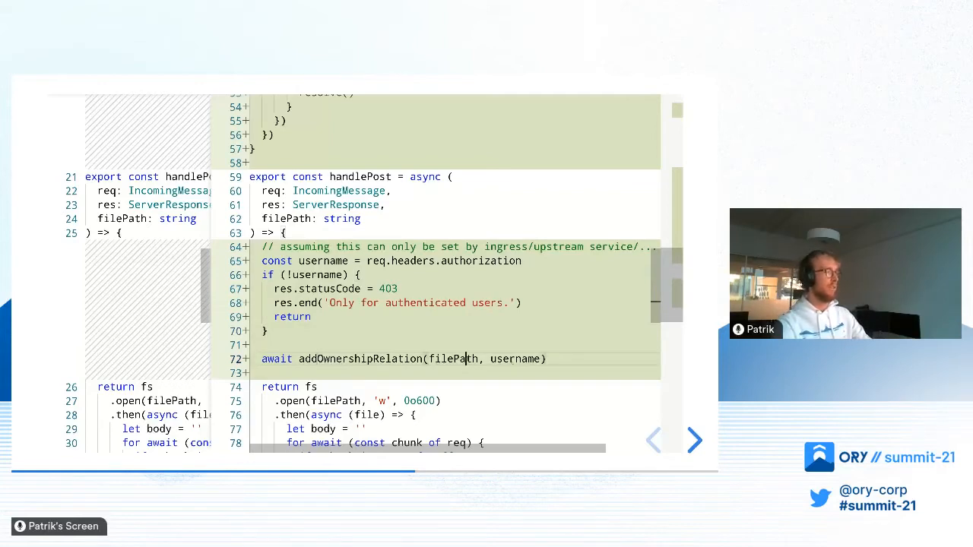
scroll(456, 304, "up", 2)
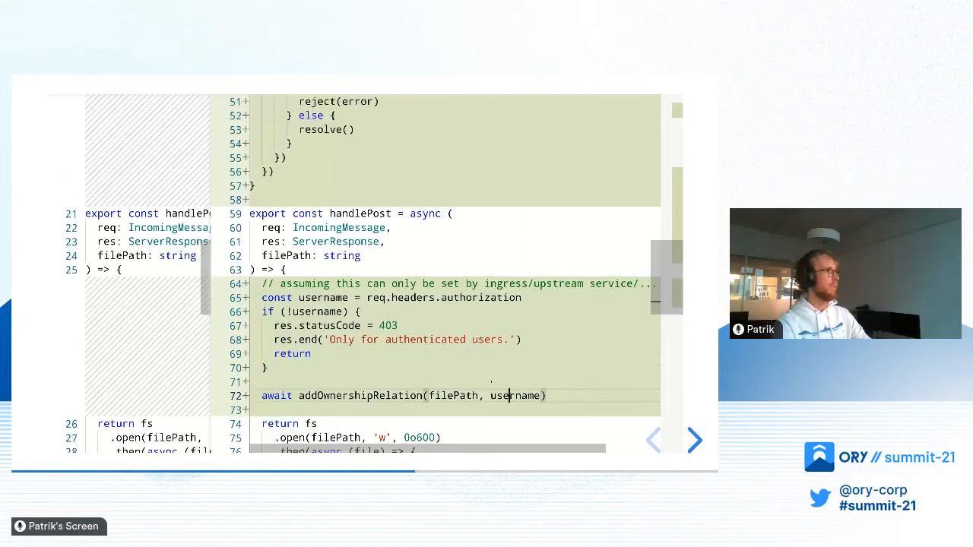
scroll(456, 304, "up", 3)
scroll(456, 304, "down", 3)
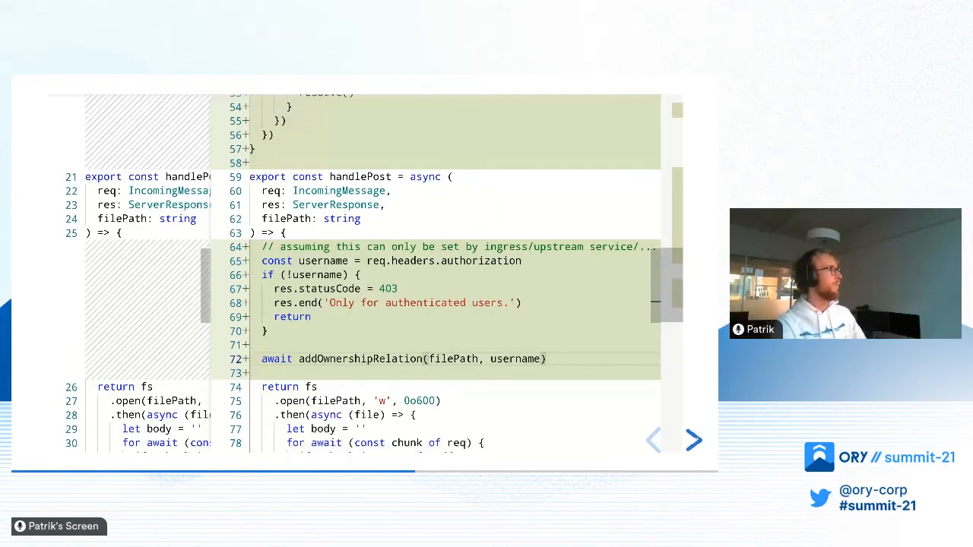
key("Right")
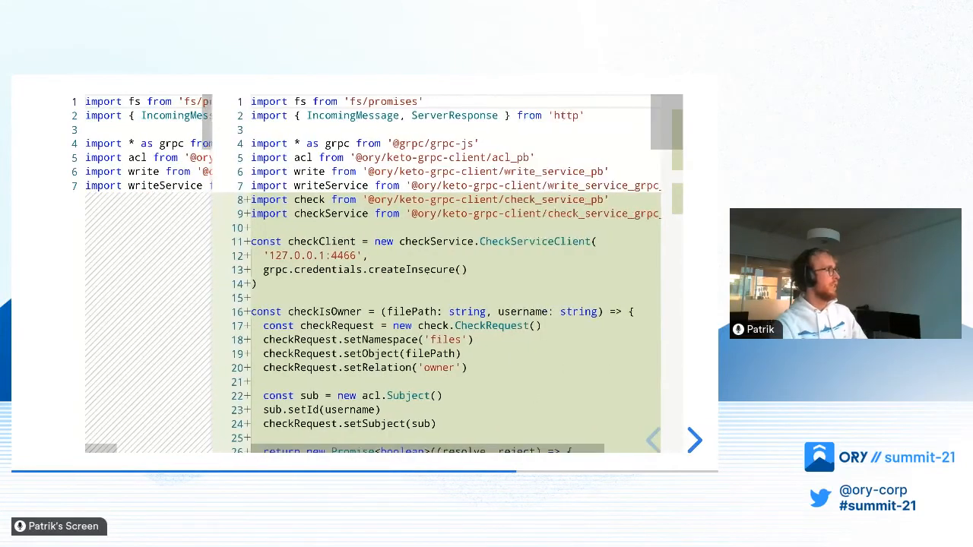
scroll(448, 273, "down", 3)
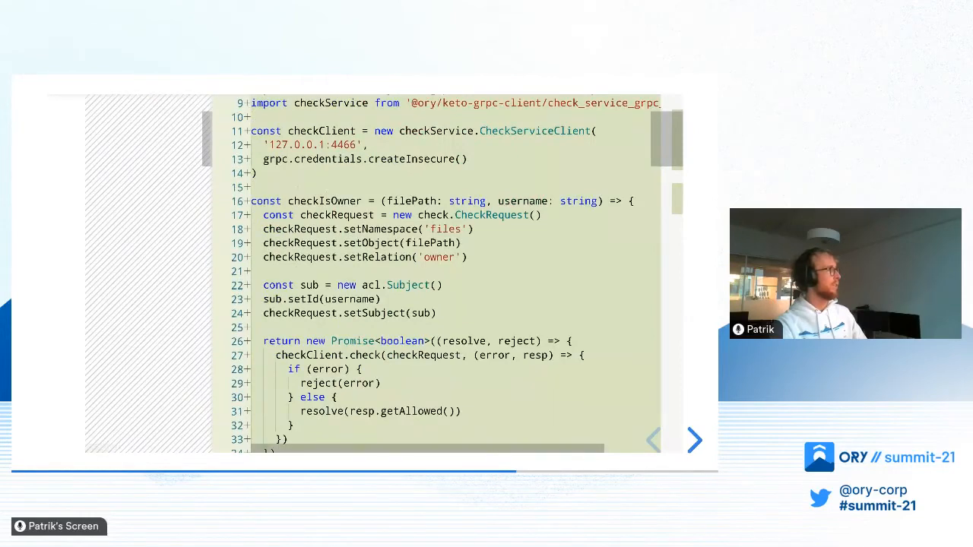
left_click_drag(252, 187, 468, 257)
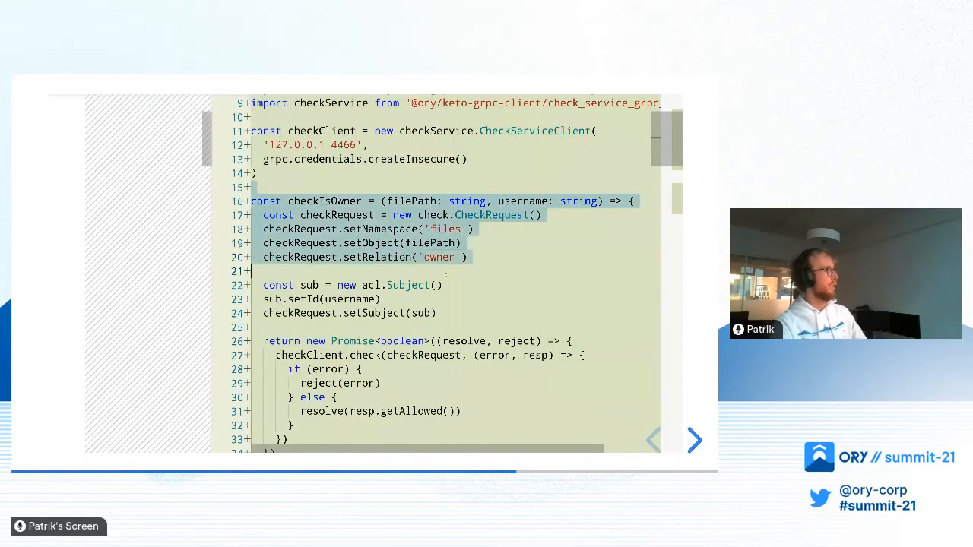
left_click_drag(251, 271, 335, 397)
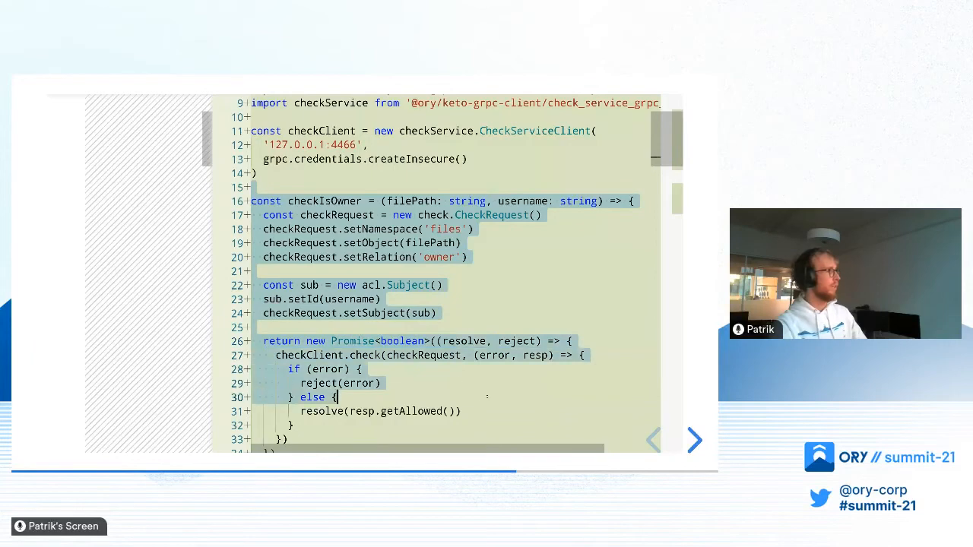
left_click_drag(335, 397, 289, 432)
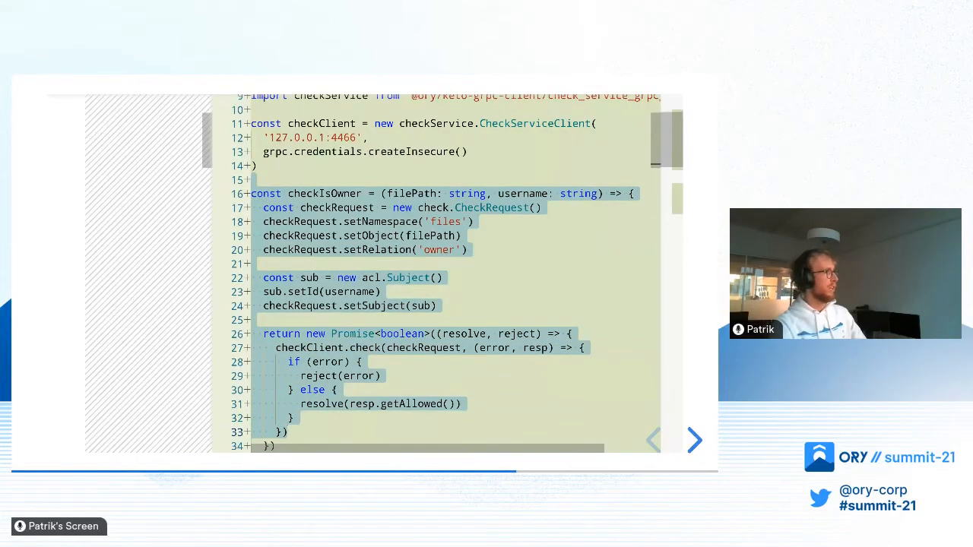
left_click(372, 221)
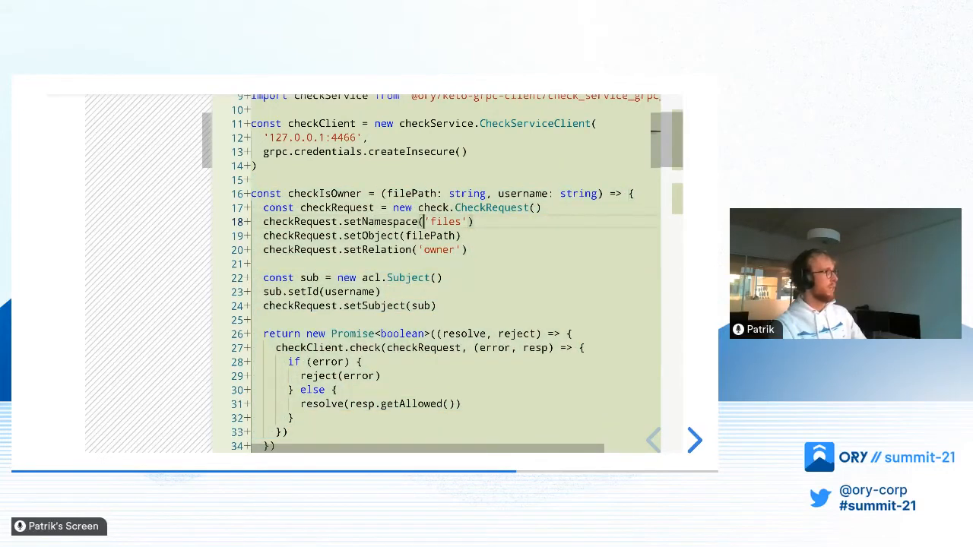
left_click(423, 236)
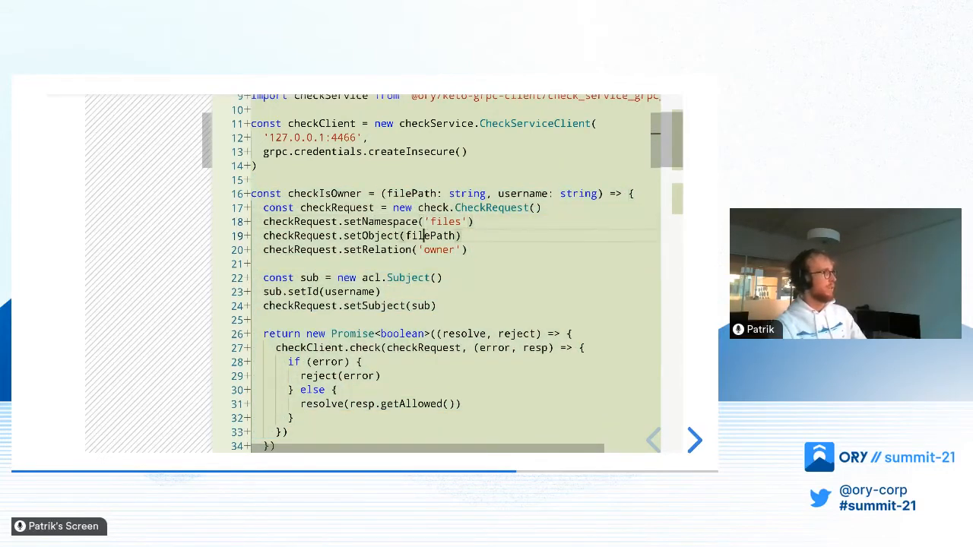
left_click(441, 249)
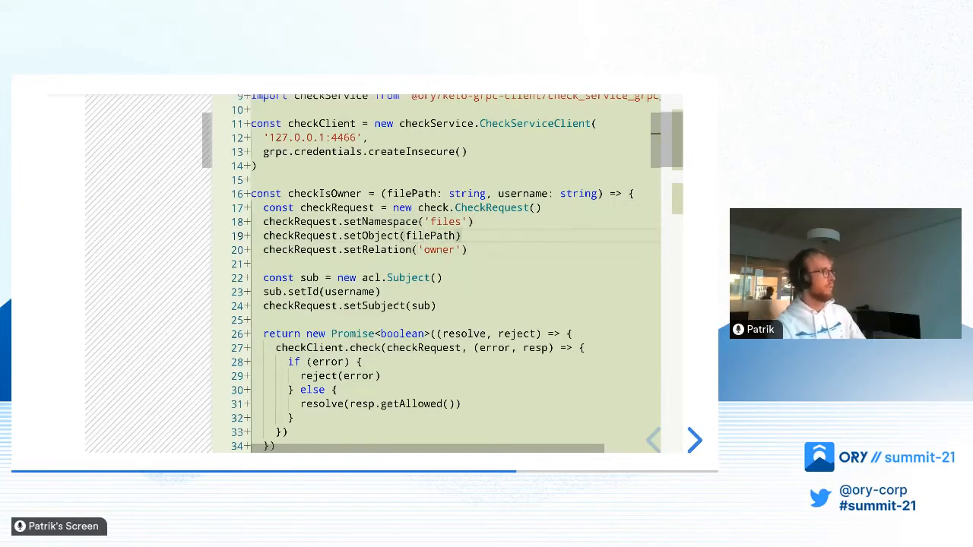
double_click(350, 291)
triple_click(304, 291)
double_click(430, 235)
left_click(462, 249)
scroll(441, 304, "down", 3)
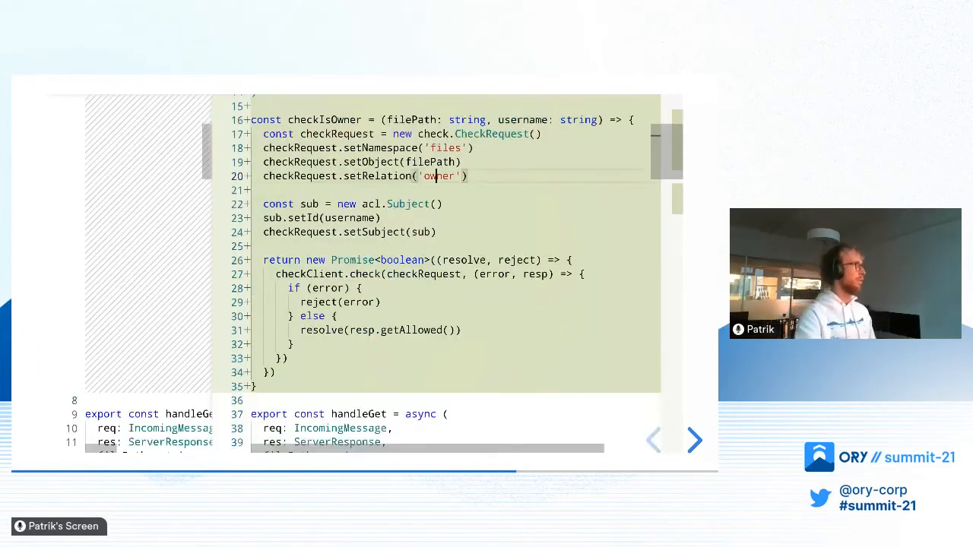
scroll(441, 266, "down", 3)
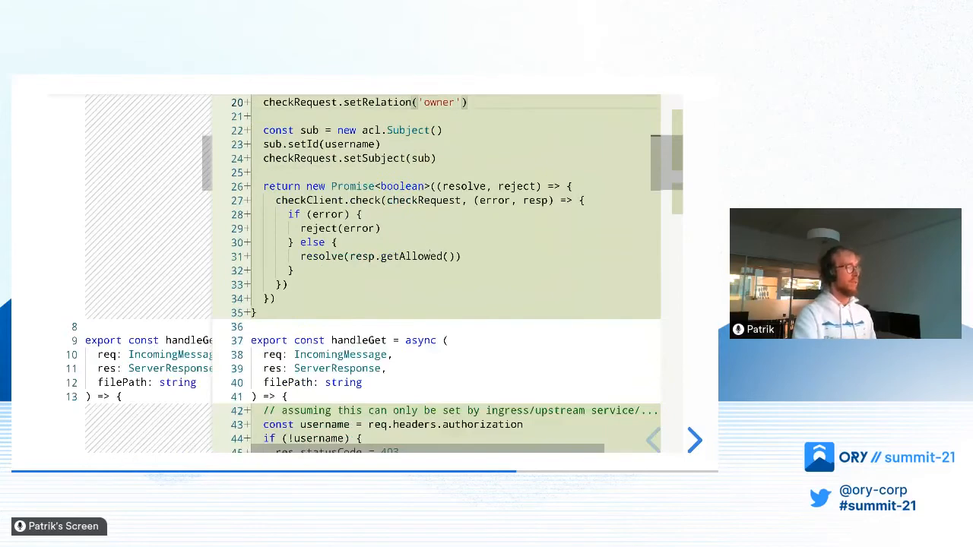
scroll(441, 266, "down", 3)
scroll(441, 265, "down", 3)
scroll(441, 266, "down", 2)
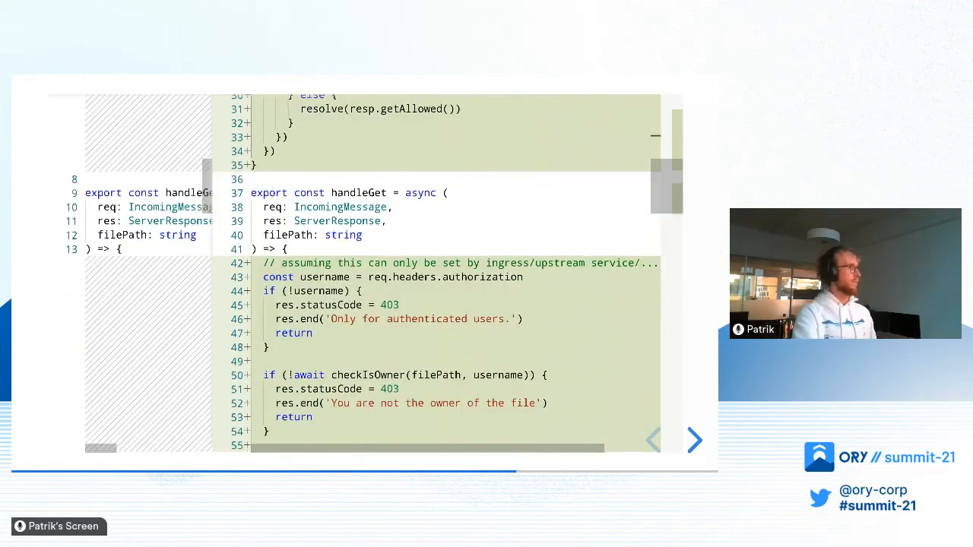
scroll(441, 266, "down", 2)
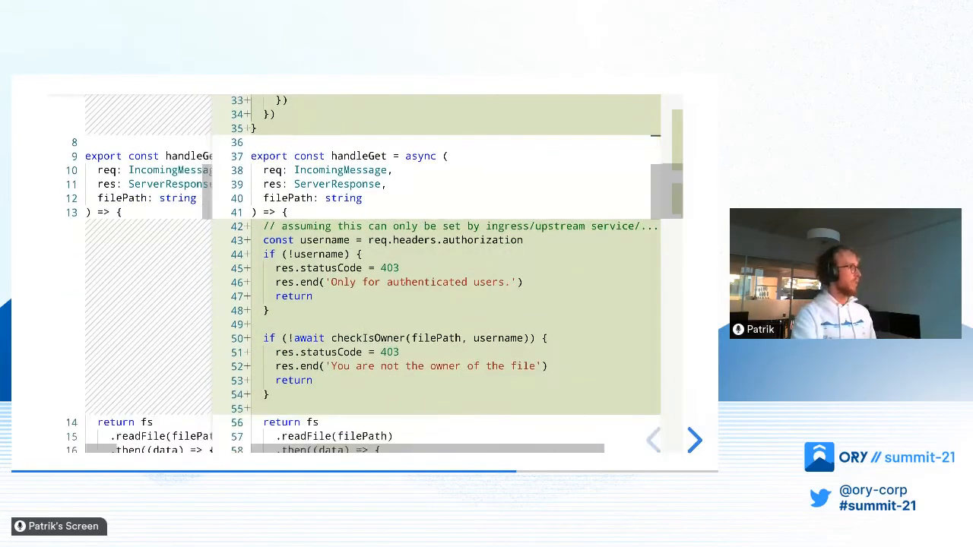
Highlight handleGet's authentication check and checkIsOwner call, then bring up the client request form
left_click_drag(263, 226, 310, 297)
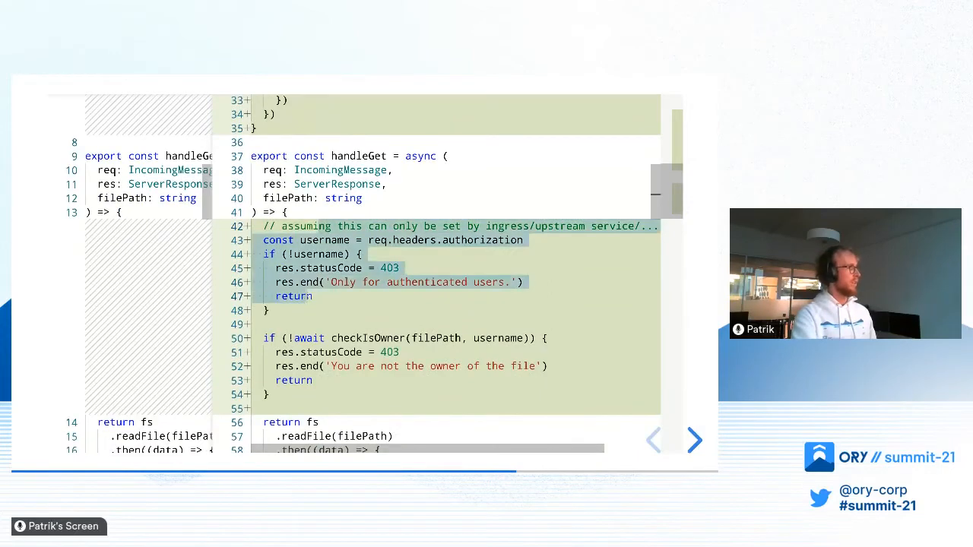
left_click(310, 297)
scroll(441, 266, "down", 2)
scroll(441, 266, "down", 2)
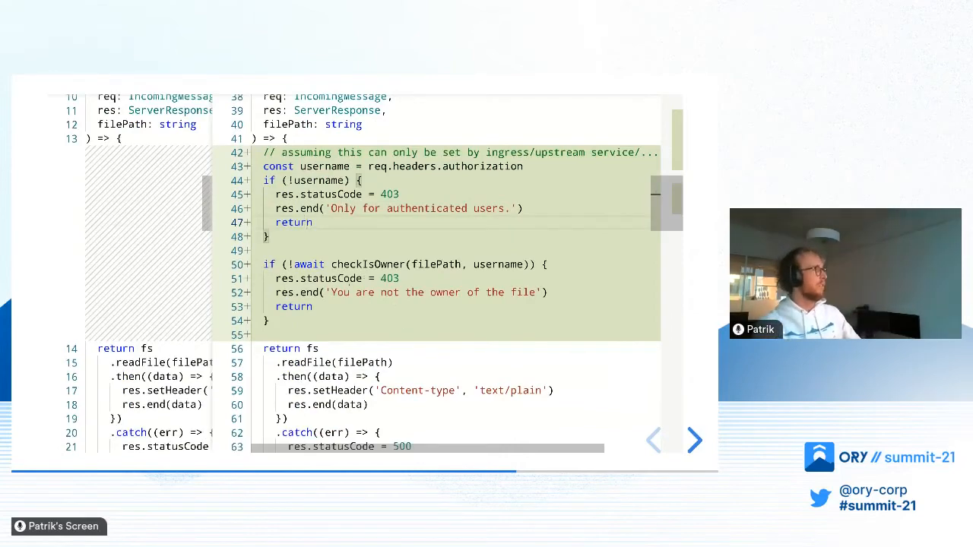
left_click_drag(370, 264, 373, 278)
double_click(370, 264)
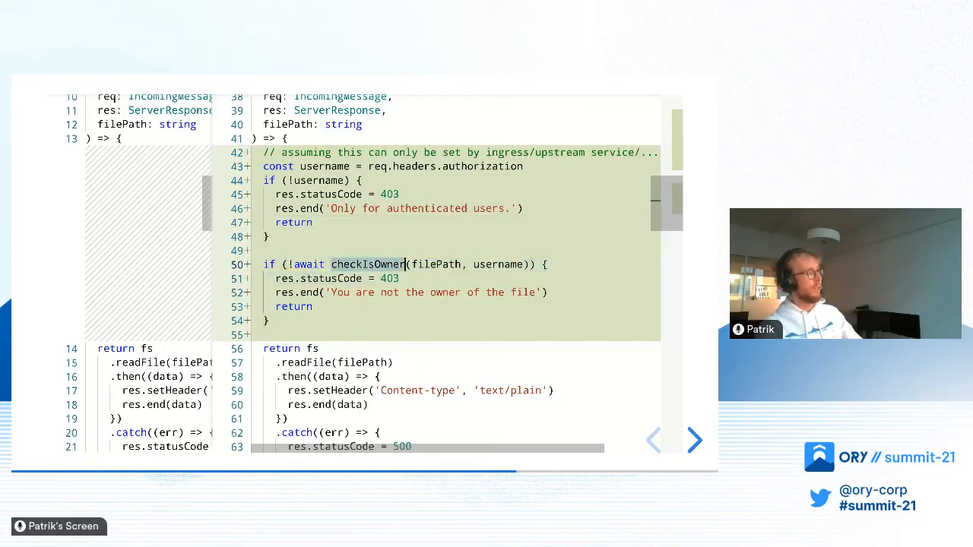
left_click(374, 263)
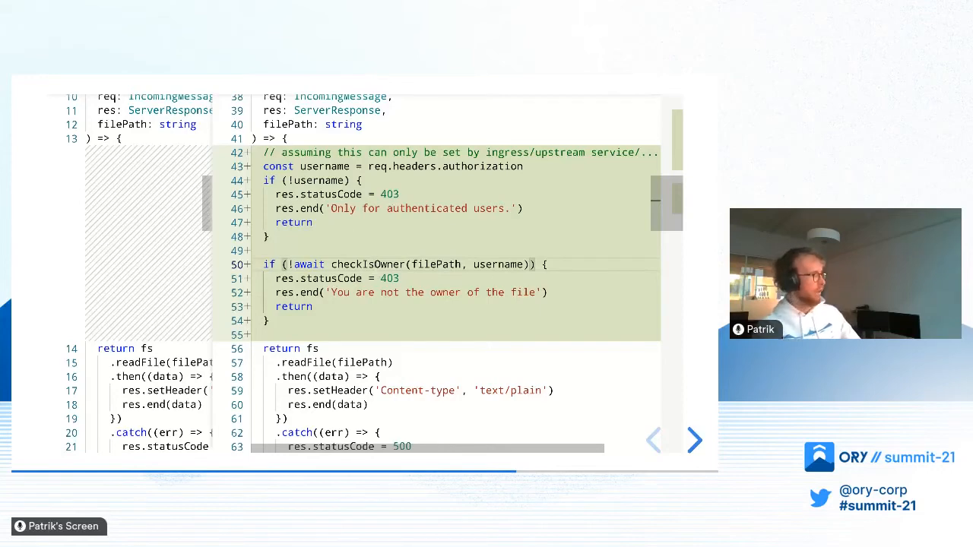
scroll(366, 262, "down", 1)
scroll(366, 227, "down", 3)
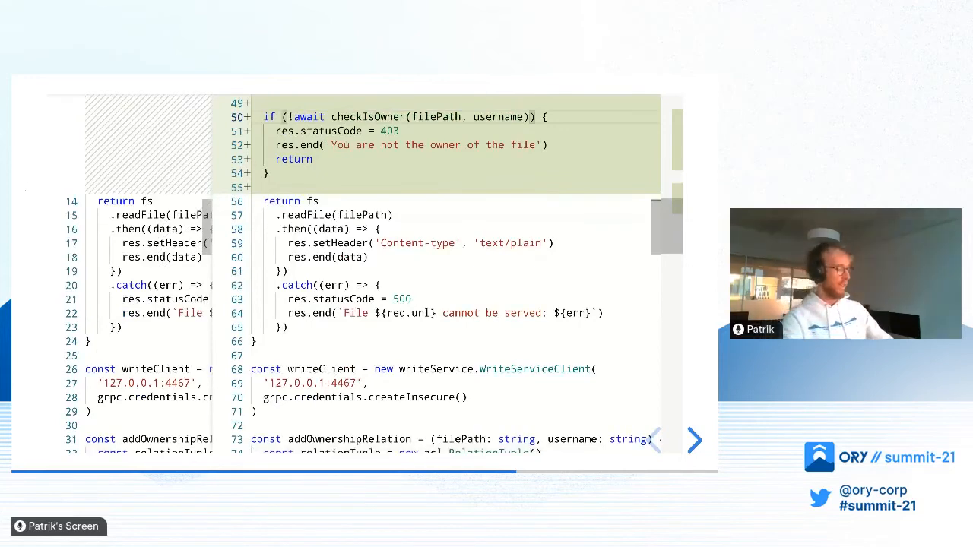
key("Right")
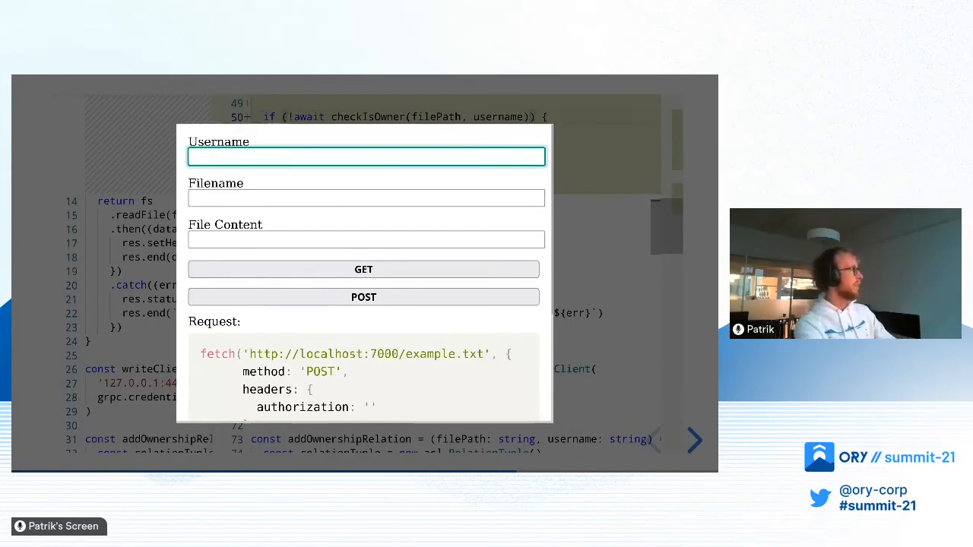
type("patrik")
Upload example.txt through the form and confirm the Success result
key("Tab")
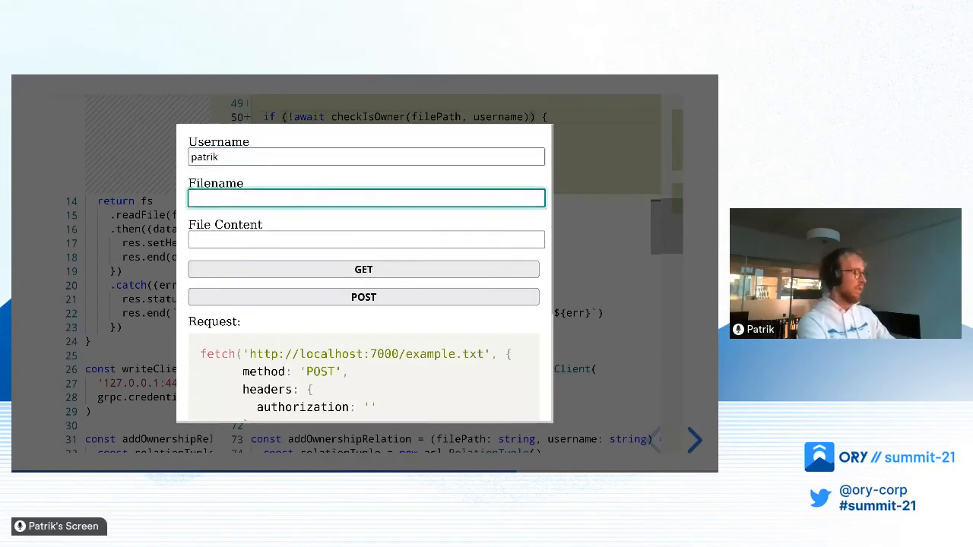
type("example.txt")
key("Tab")
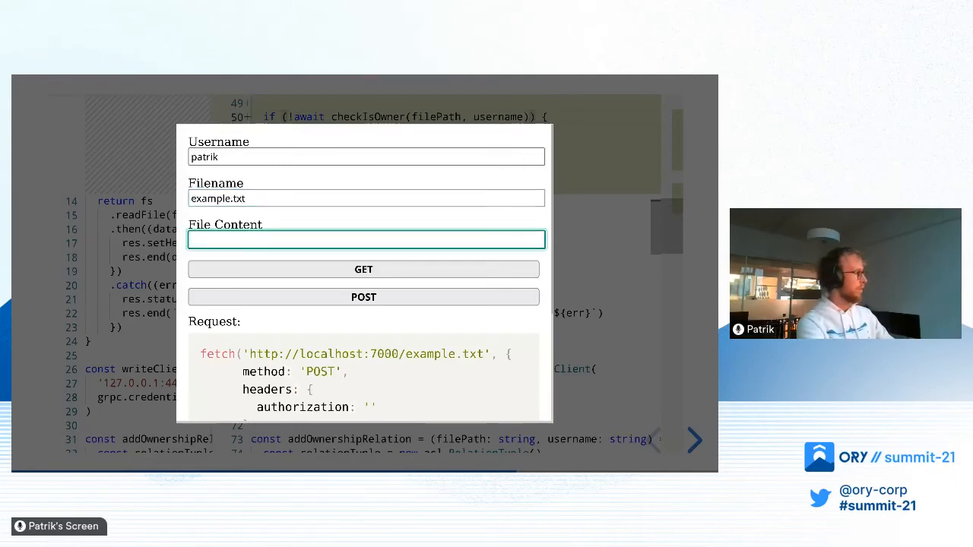
type("don't show ")
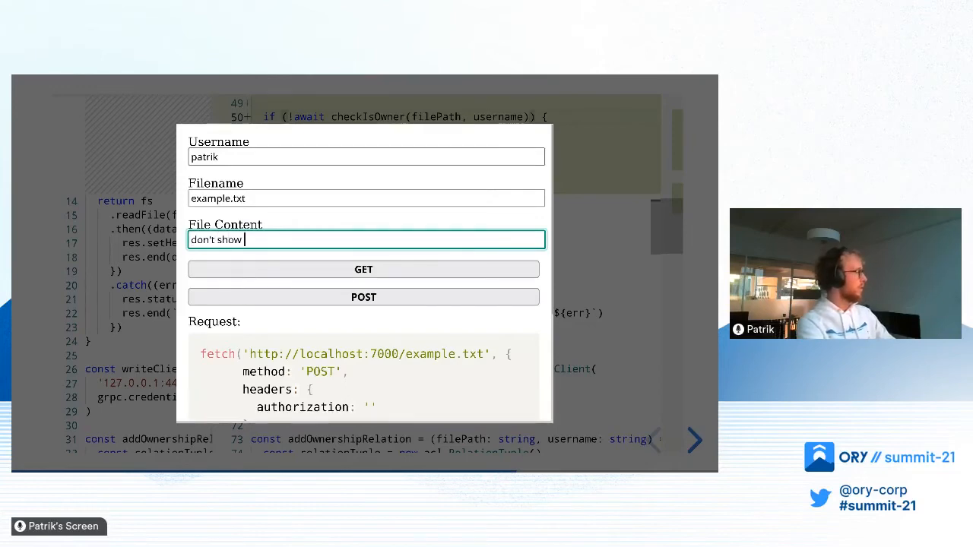
type("e")
key("BackSpace")
type("anyone else")
key("Tab")
key("Tab")
key("Return")
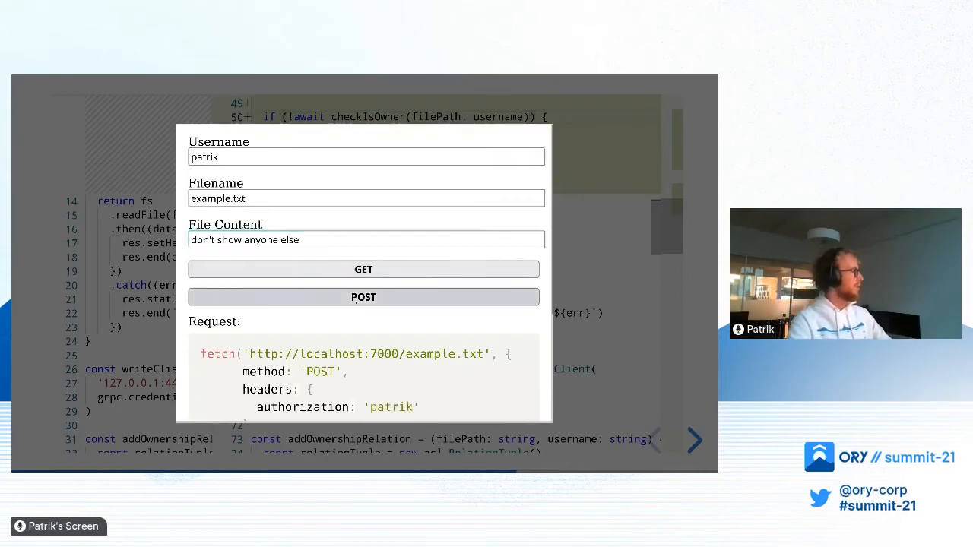
scroll(363, 321, "down", 3)
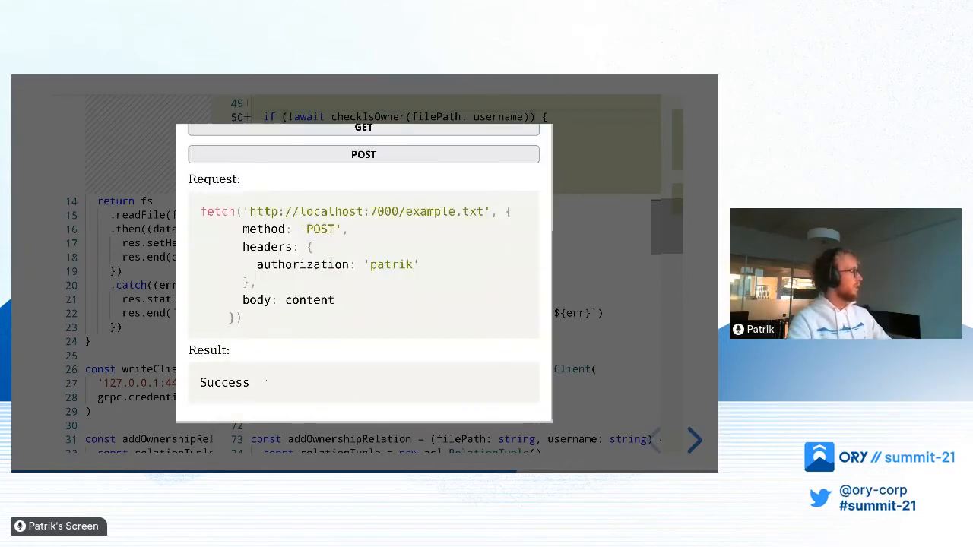
double_click(224, 383)
left_click(363, 334)
scroll(363, 320, "up", 3)
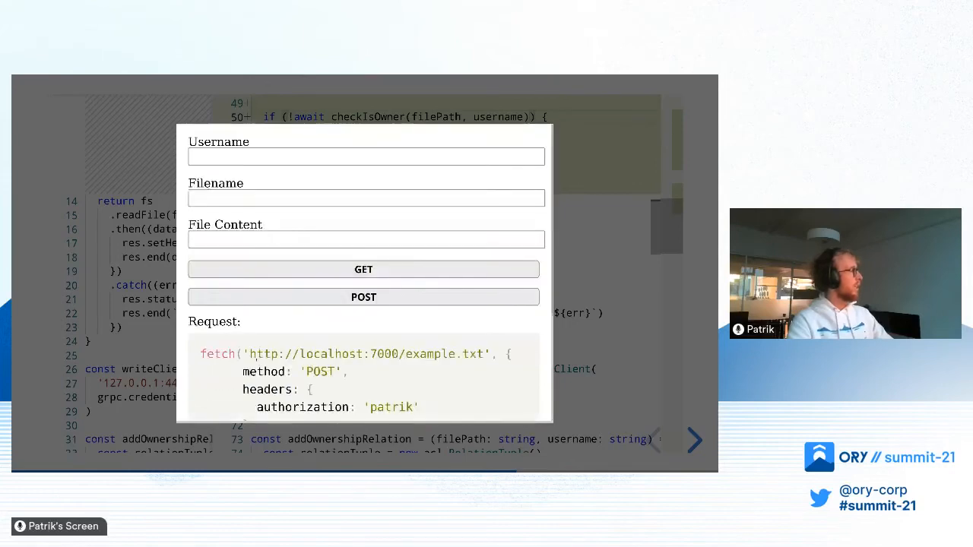
Fetch example.txt as its owner and mark the returned file content
left_click(367, 157)
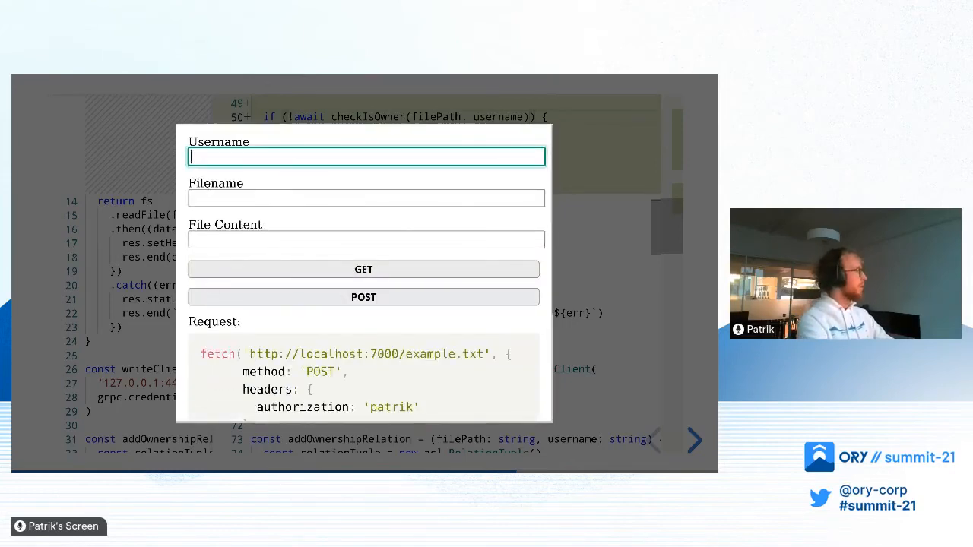
type("patrik")
key("Tab")
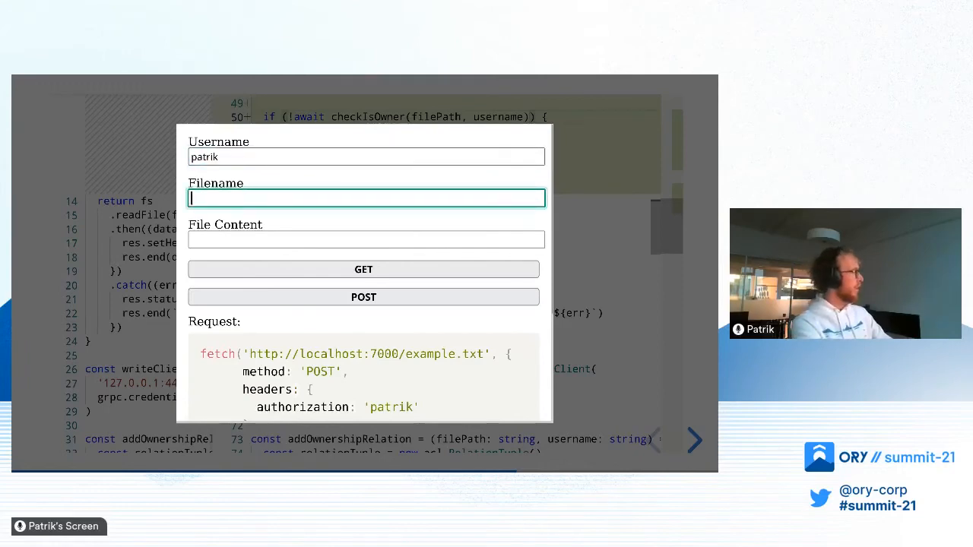
type("exam")
key("BackSpace")
key("BackSpace")
type("ample.c")
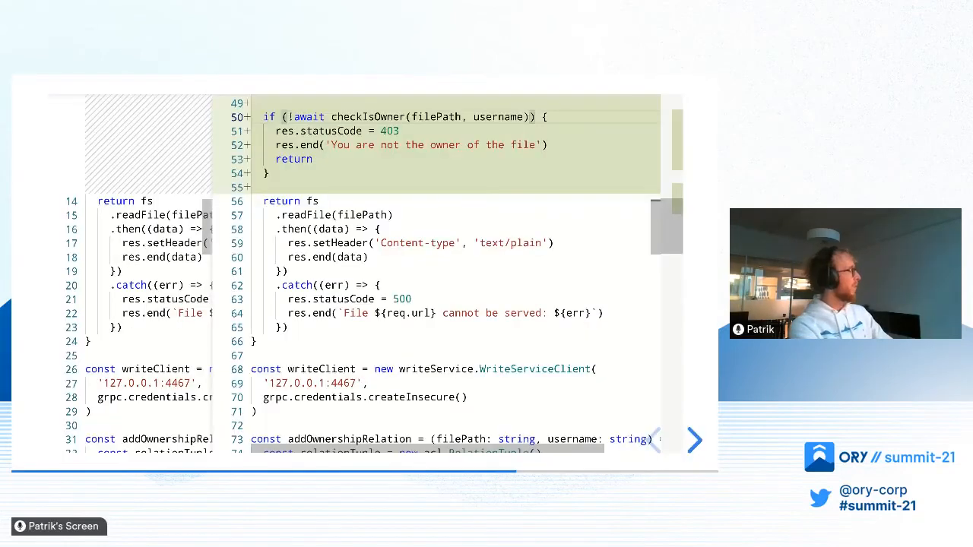
key("BackSpace")
type("txt")
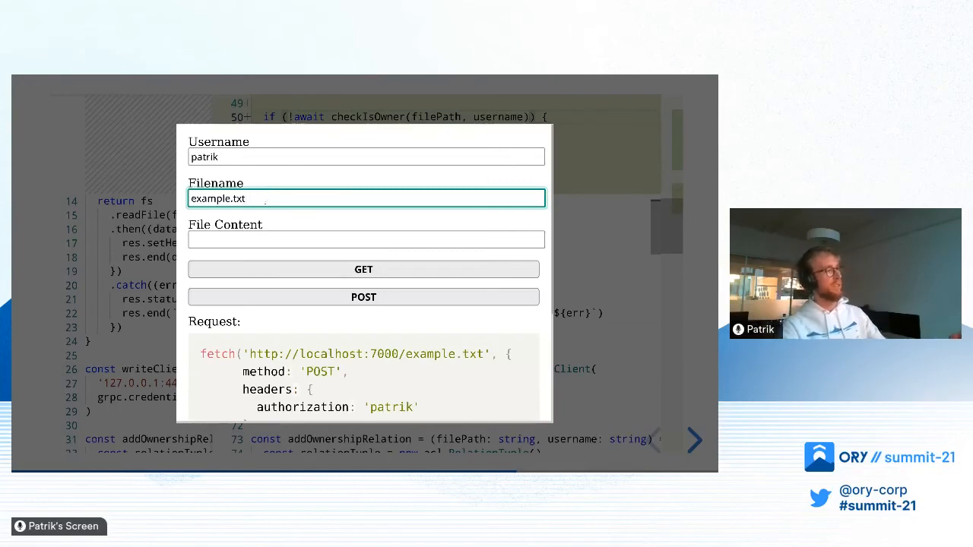
key("Escape")
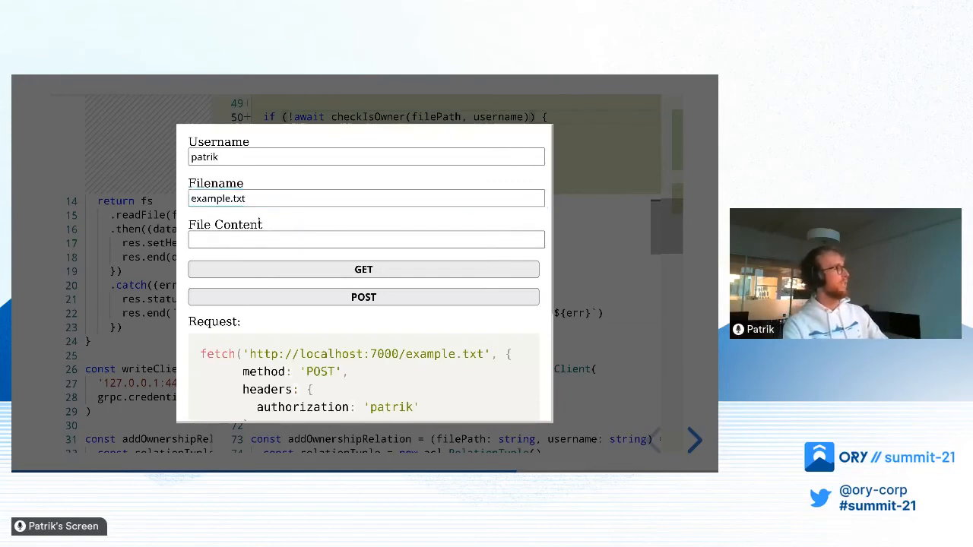
scroll(363, 304, "down", 4)
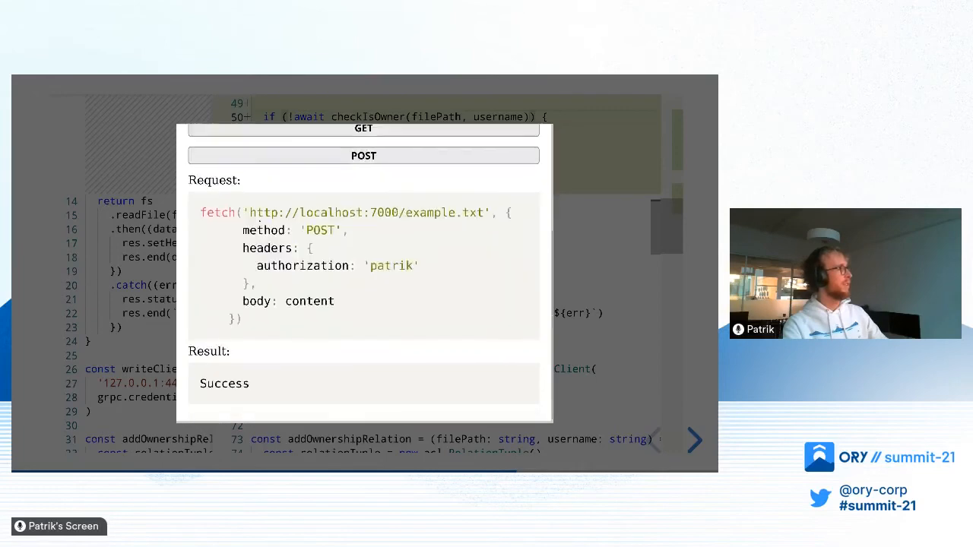
scroll(363, 266, "up", 4)
left_click(266, 269)
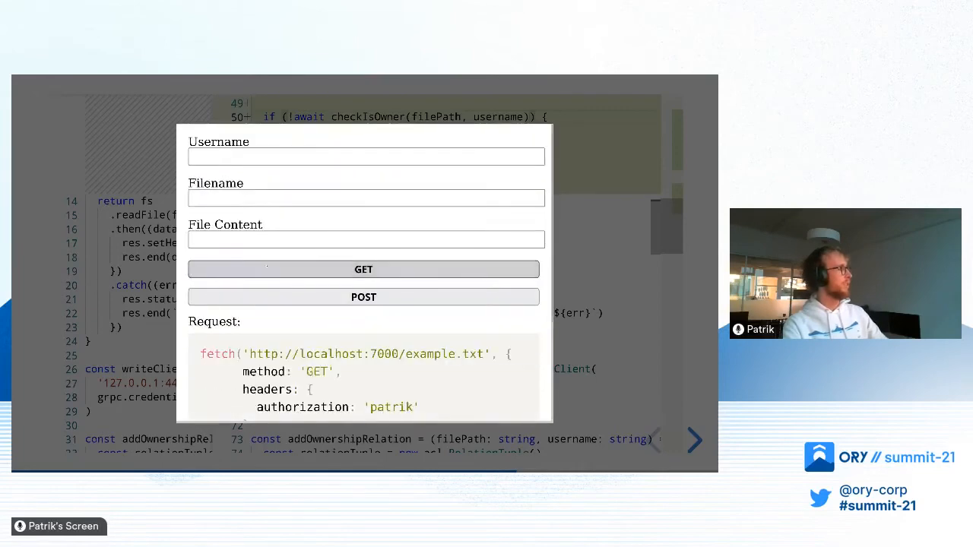
scroll(363, 266, "down", 4)
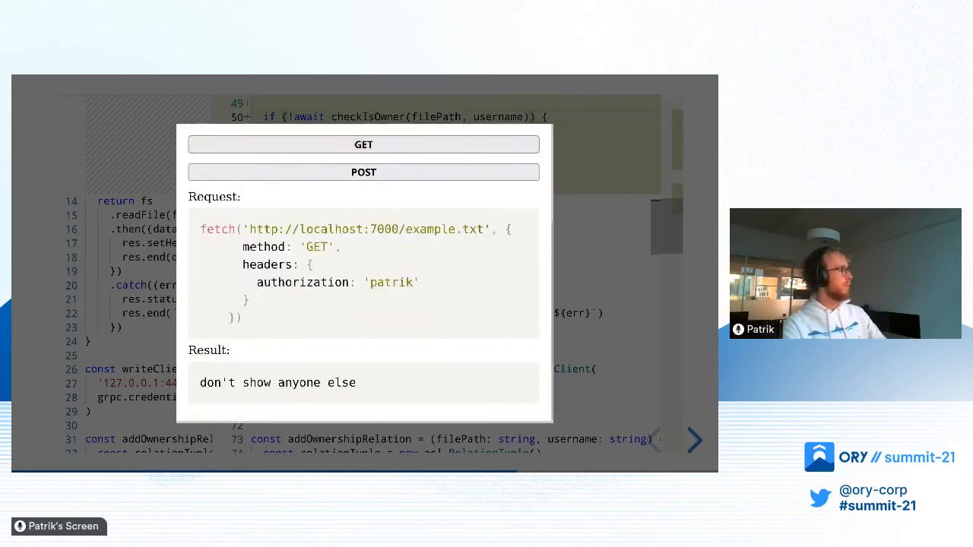
scroll(363, 265, "up", 4)
scroll(363, 266, "down", 4)
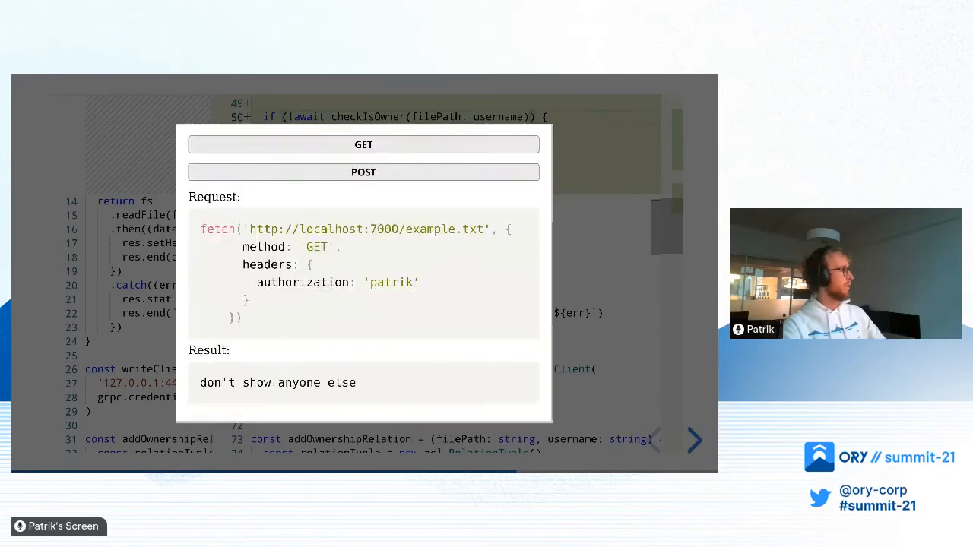
double_click(256, 383)
scroll(364, 266, "up", 4)
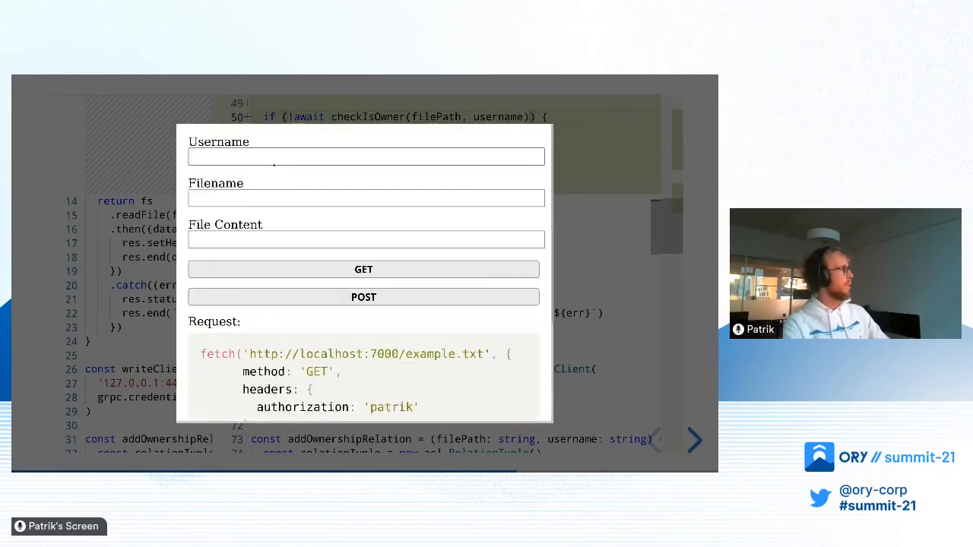
Fetch example.txt as a different user, see 'You are not allowed to read the file', then close the demo
left_click(270, 155)
type("john")
key("Tab")
type("example.txt")
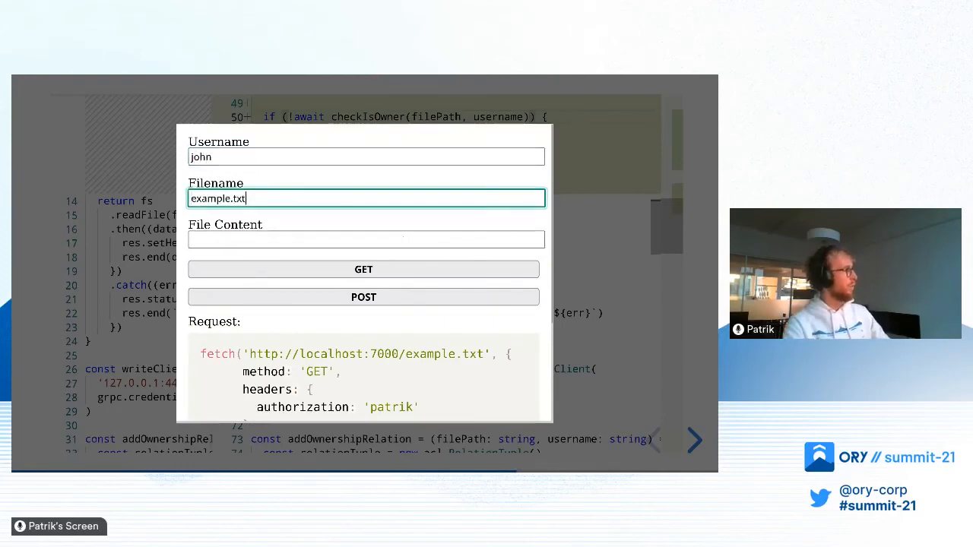
left_click(364, 269)
scroll(363, 266, "down", 2)
scroll(364, 266, "down", 2)
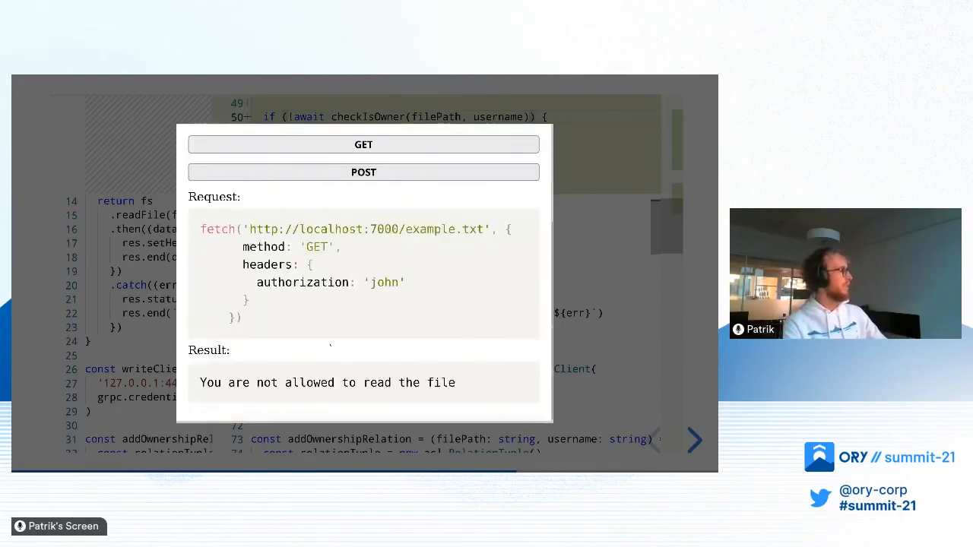
triple_click(326, 383)
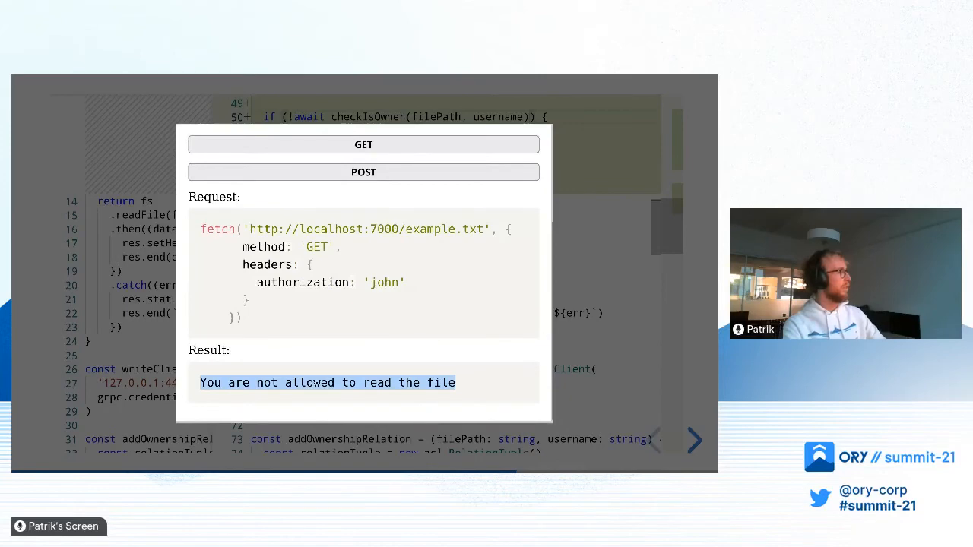
left_click(364, 319)
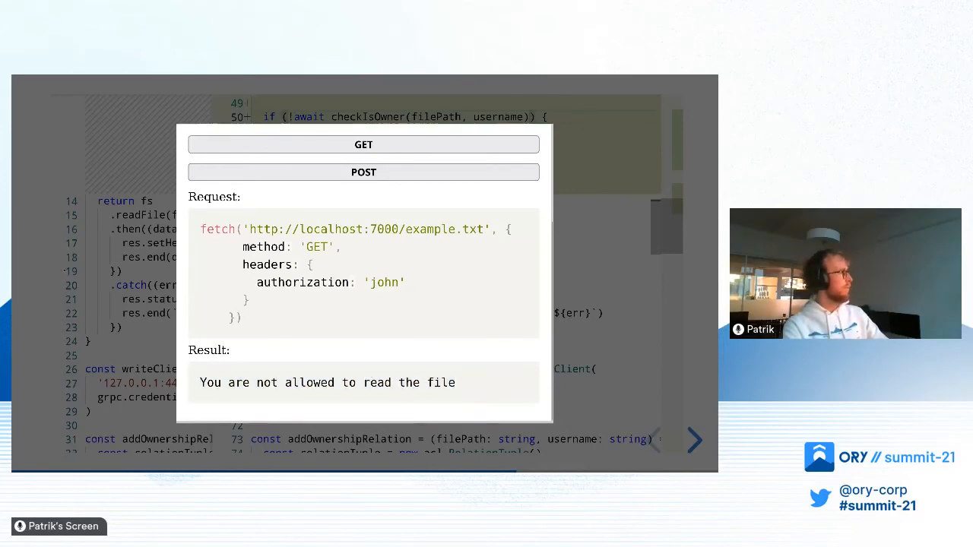
key("Escape")
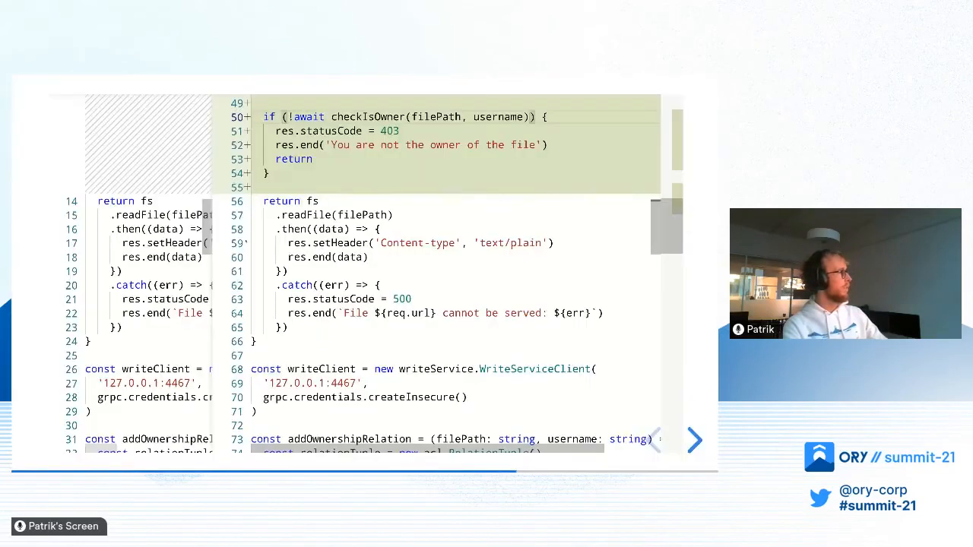
scroll(418, 266, "up", 3)
left_click_drag(262, 228, 351, 283)
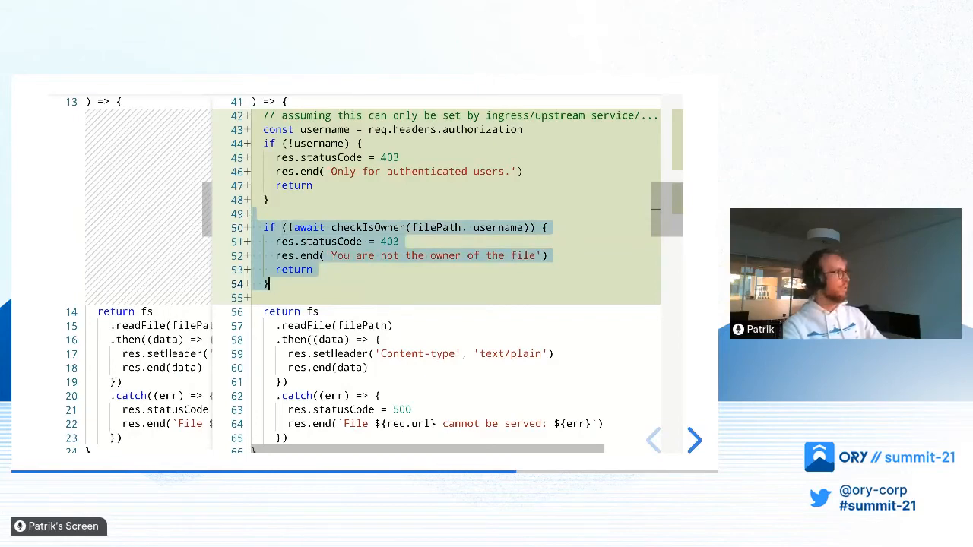
Deselect the owner check block and advance to the checkCanRead diff slide
left_click(430, 255)
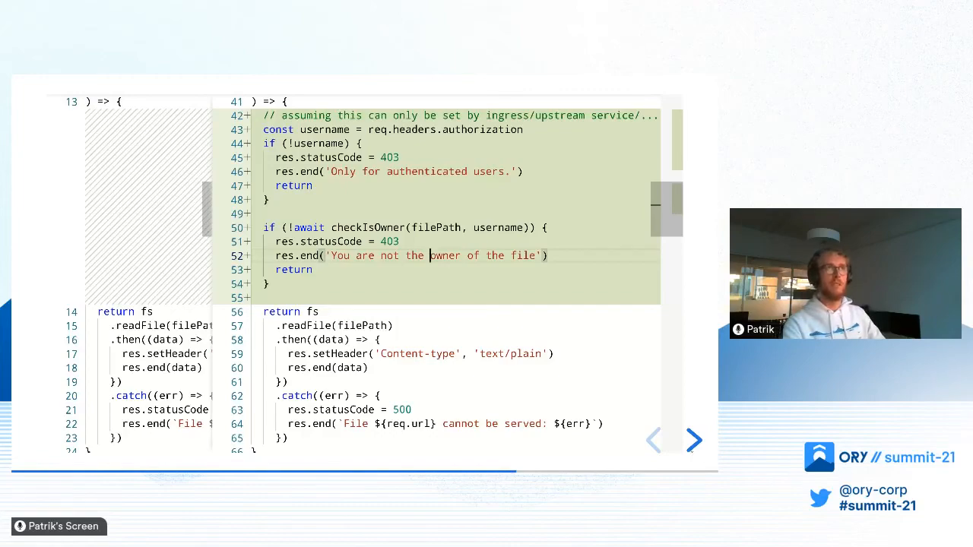
left_click(693, 441)
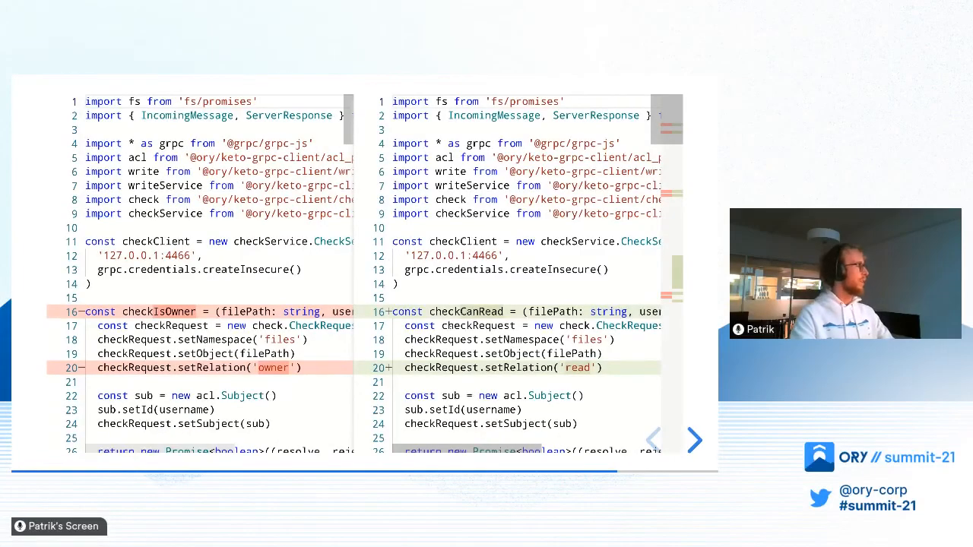
scroll(354, 274, "down", 3)
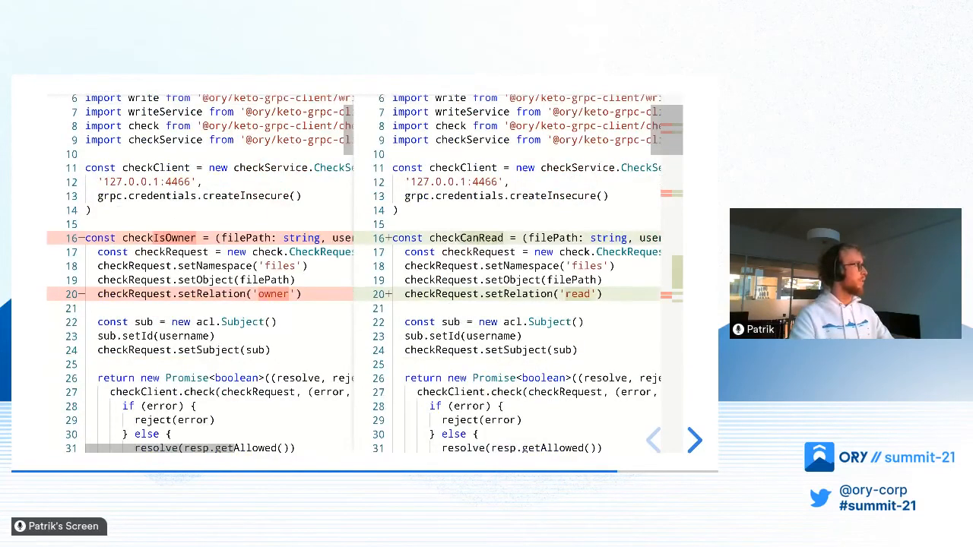
Review the removed checkIsOwner, the new checkCanRead call and its read-denial message wording
left_click(165, 238)
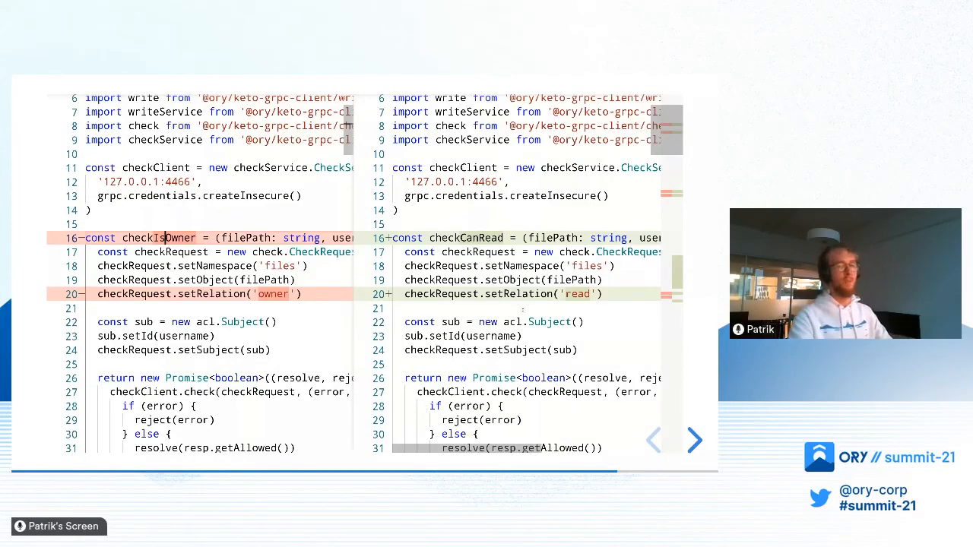
scroll(164, 238, "down", 3)
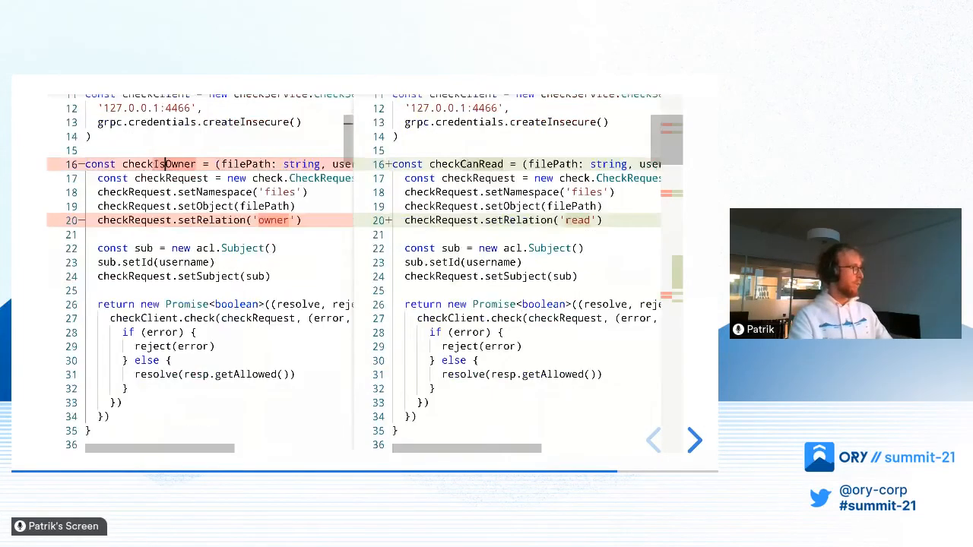
scroll(164, 237, "down", 3)
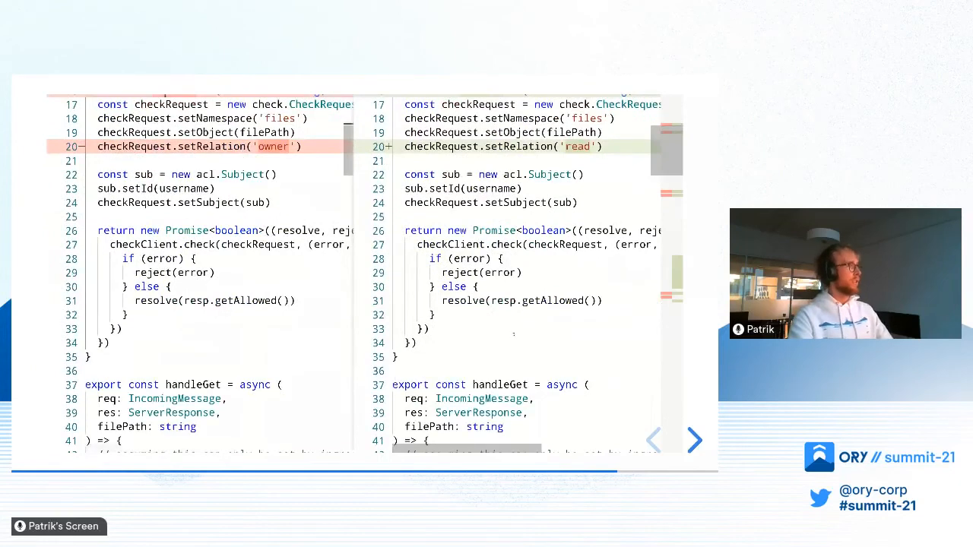
scroll(164, 238, "up", 1)
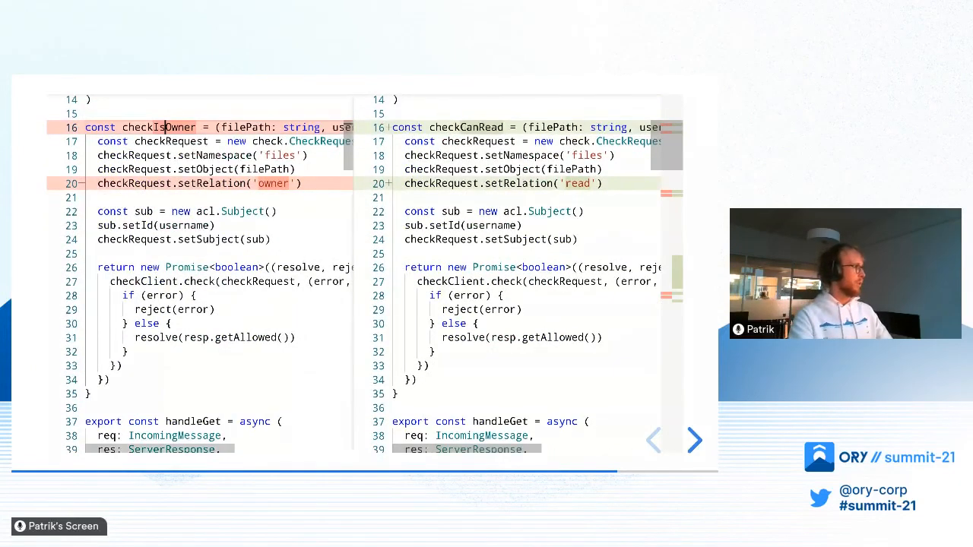
scroll(164, 238, "down", 4)
scroll(164, 238, "down", 2)
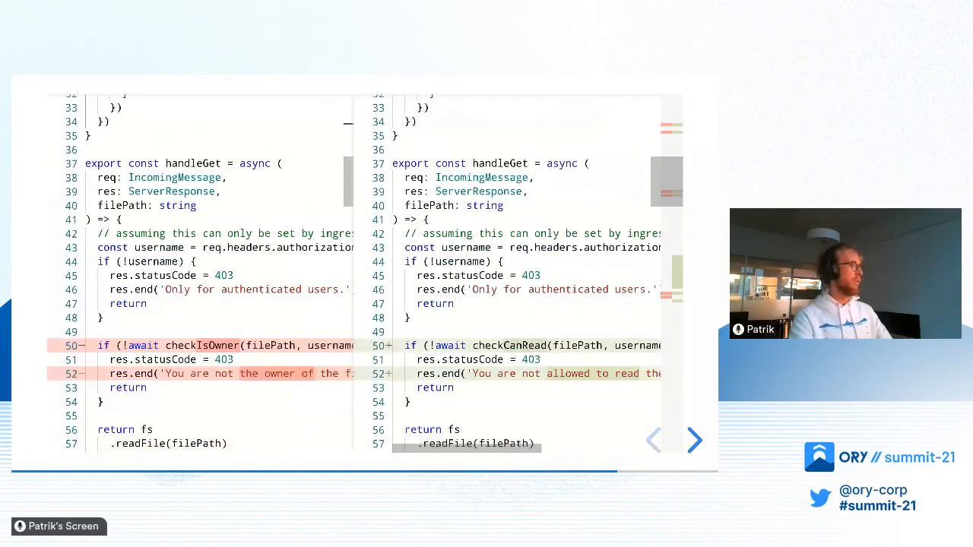
scroll(164, 237, "down", 2)
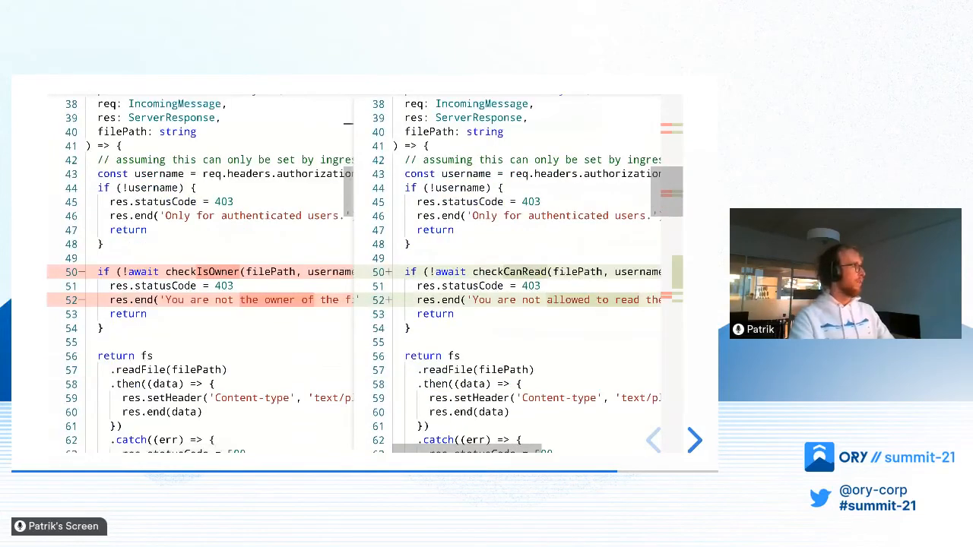
left_click(546, 272)
left_click(545, 300)
left_click_drag(547, 299, 660, 300)
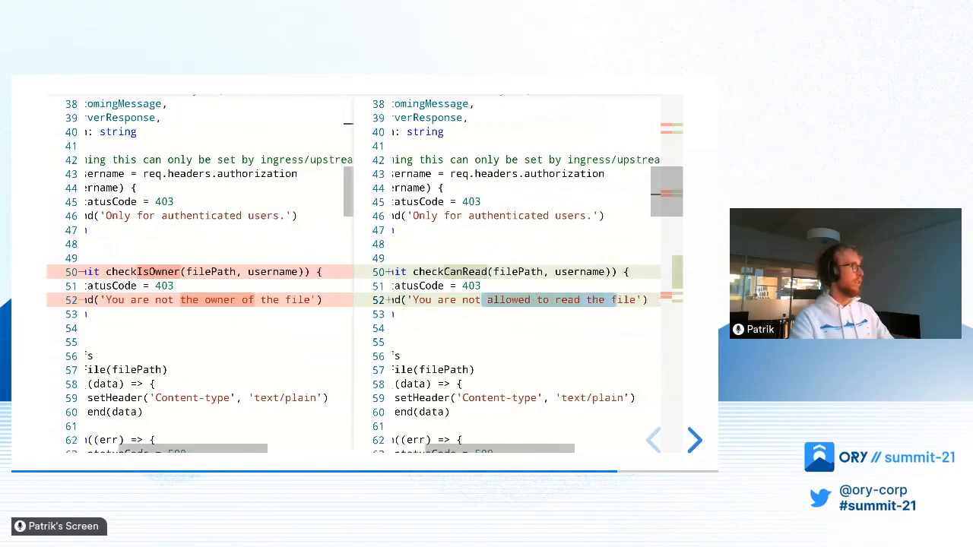
scroll(517, 299, "down", 3)
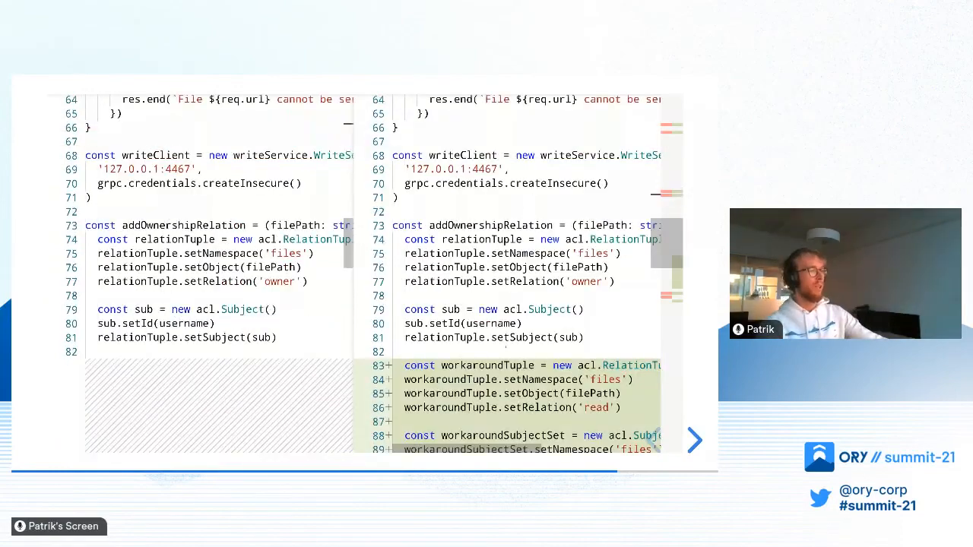
scroll(516, 266, "down", 3)
scroll(517, 266, "down", 2)
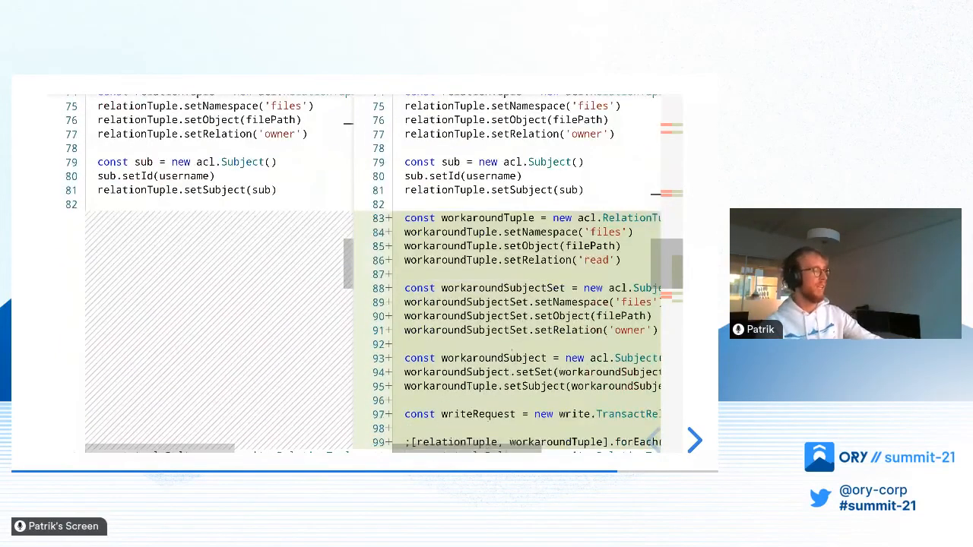
scroll(516, 266, "down", 1)
scroll(516, 266, "down", 1)
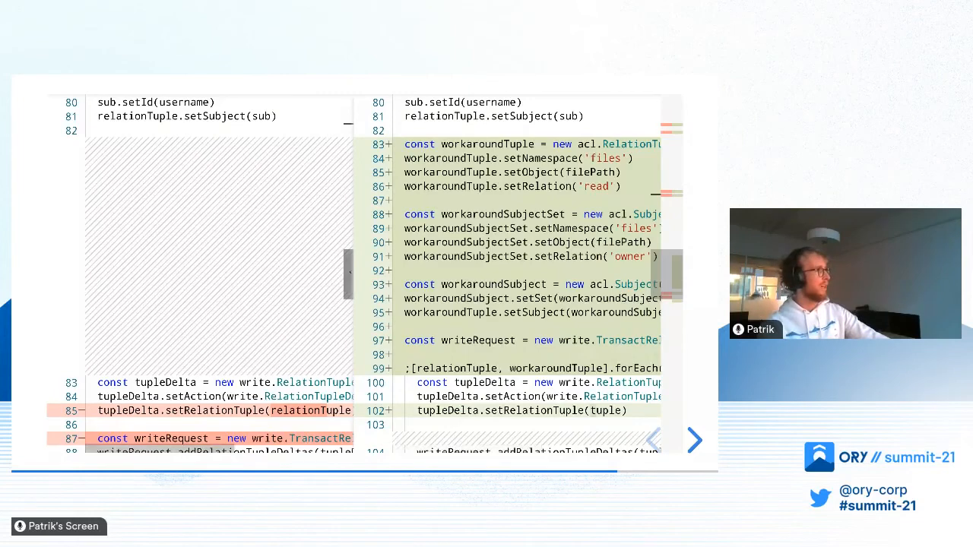
Drag the diff divider left so the workaround read tuple and transaction code read in full
mouse_move(351, 271)
left_mouse_down()
mouse_move(277, 271)
mouse_move(293, 270)
left_mouse_up()
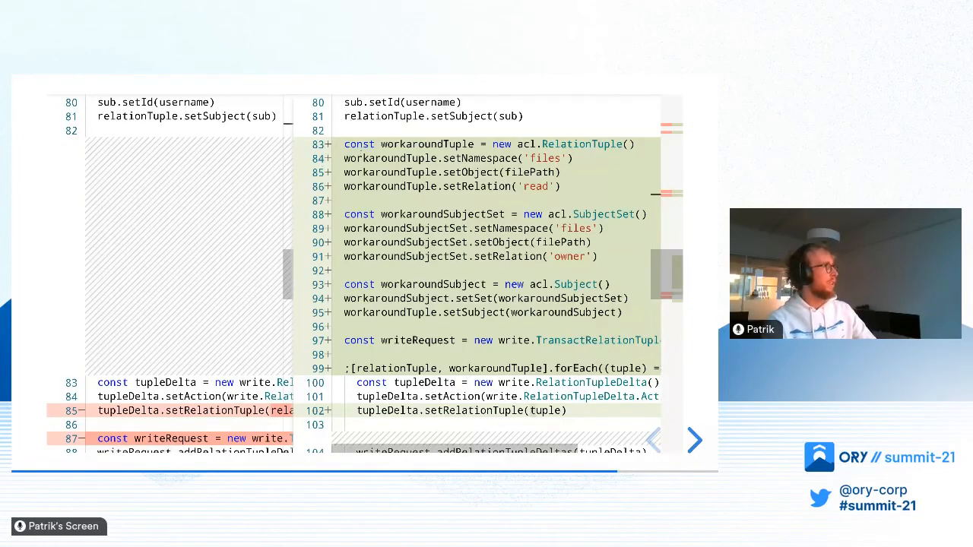
left_click_drag(344, 144, 562, 186)
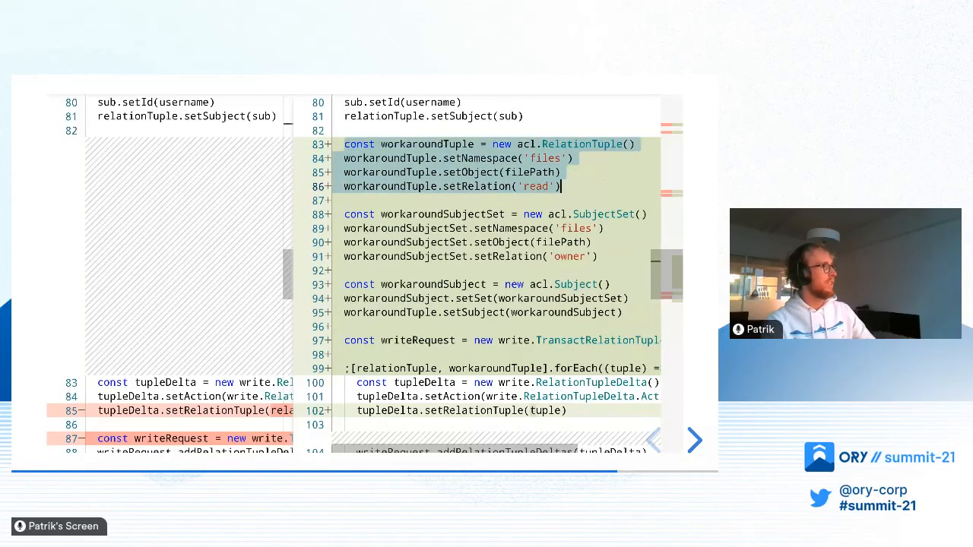
left_click(532, 171)
double_click(532, 171)
left_click(536, 186)
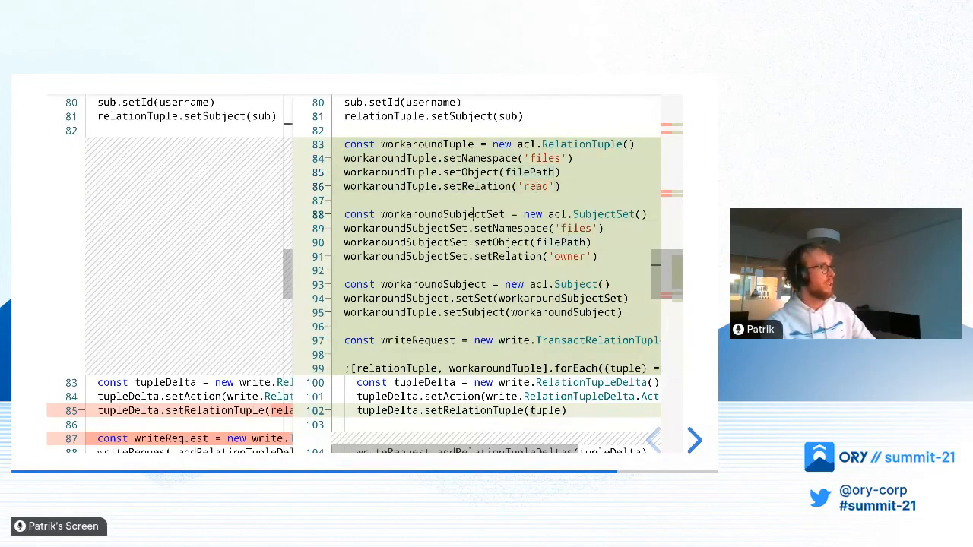
double_click(443, 215)
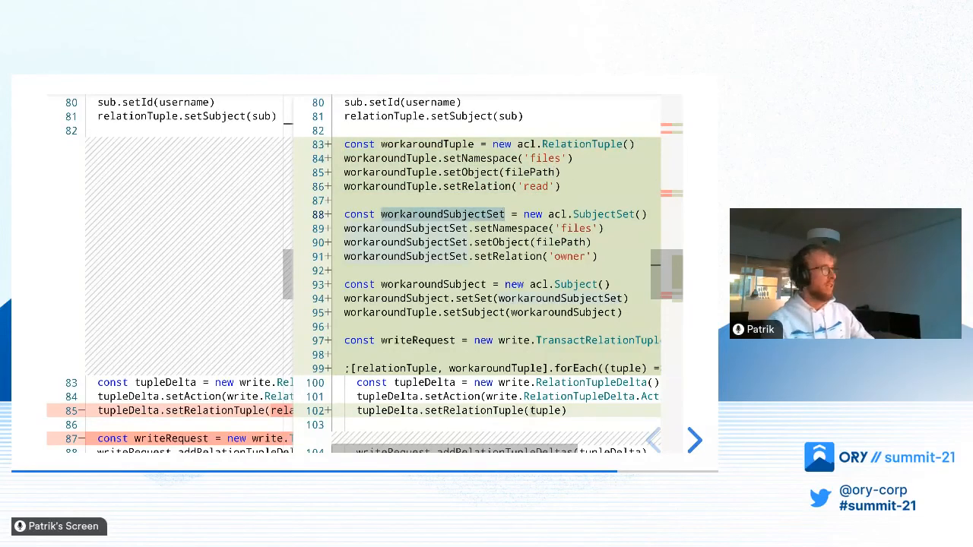
left_click(536, 242)
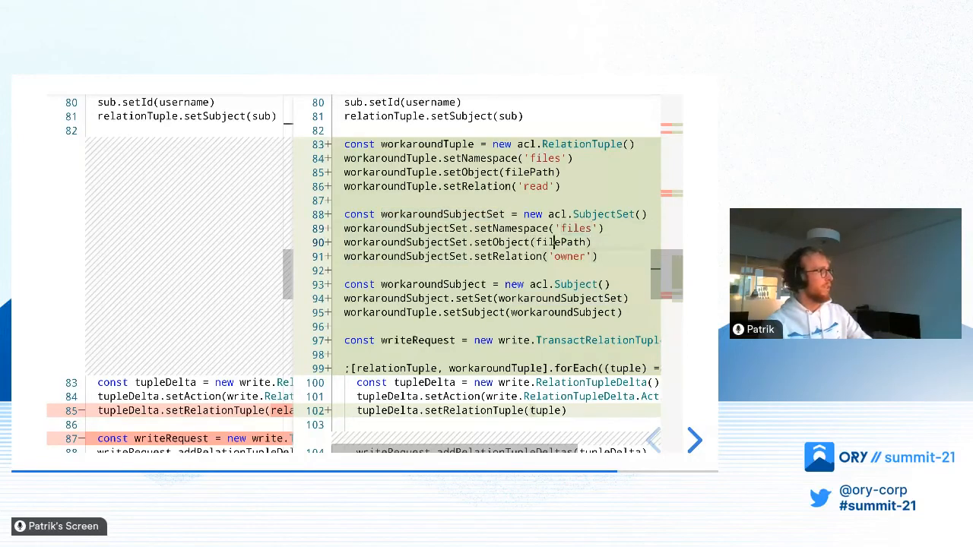
double_click(562, 241)
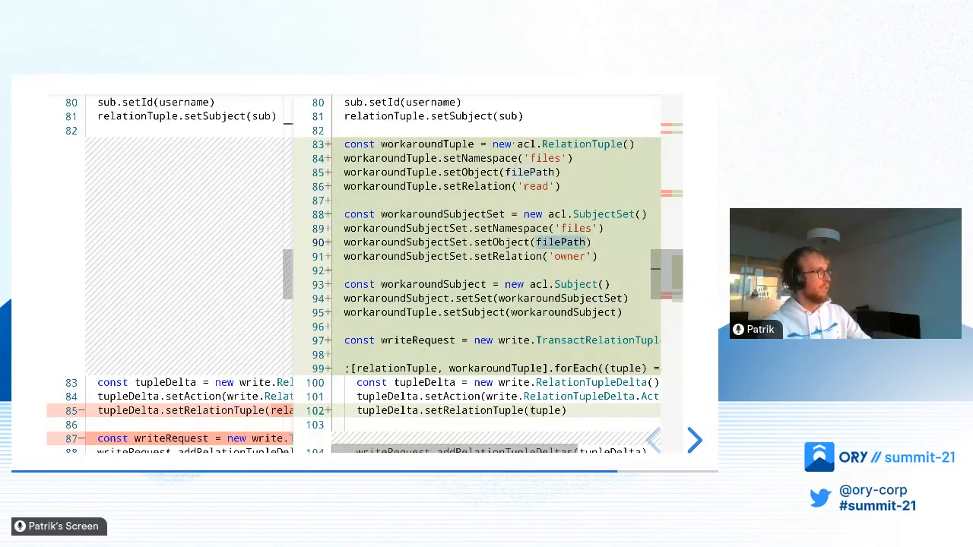
left_click_drag(517, 144, 521, 256)
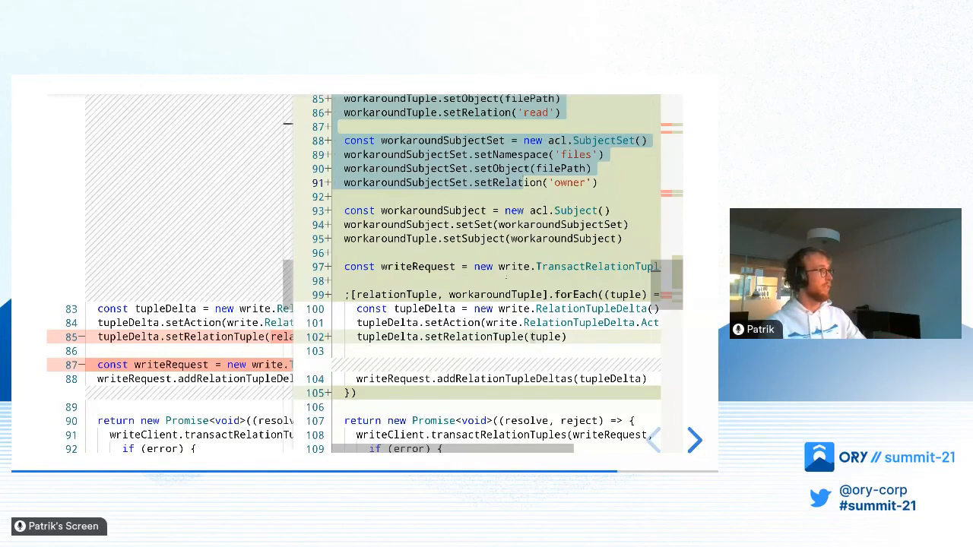
scroll(494, 266, "down", 3)
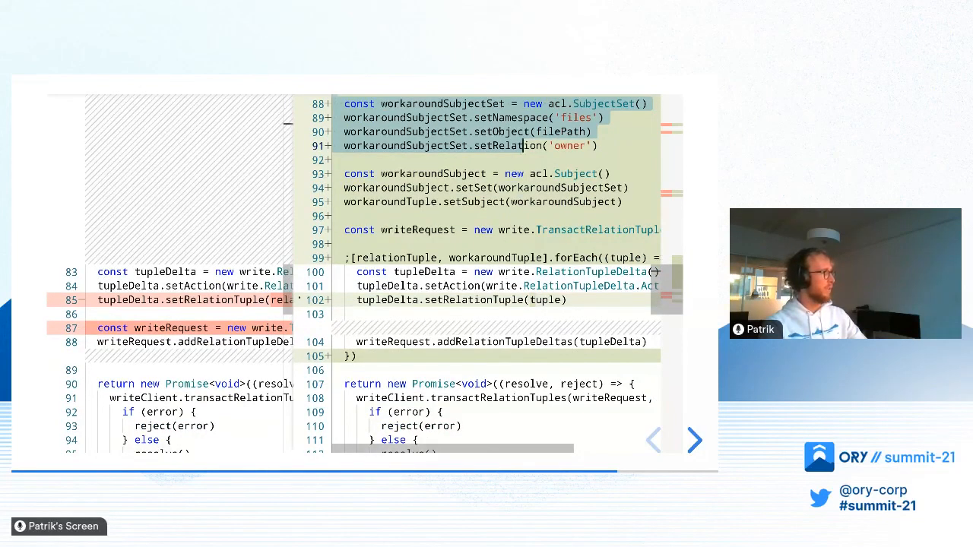
Focus the old-version line 85 in the transactRelationTuples diff before moving on
left_click(220, 300)
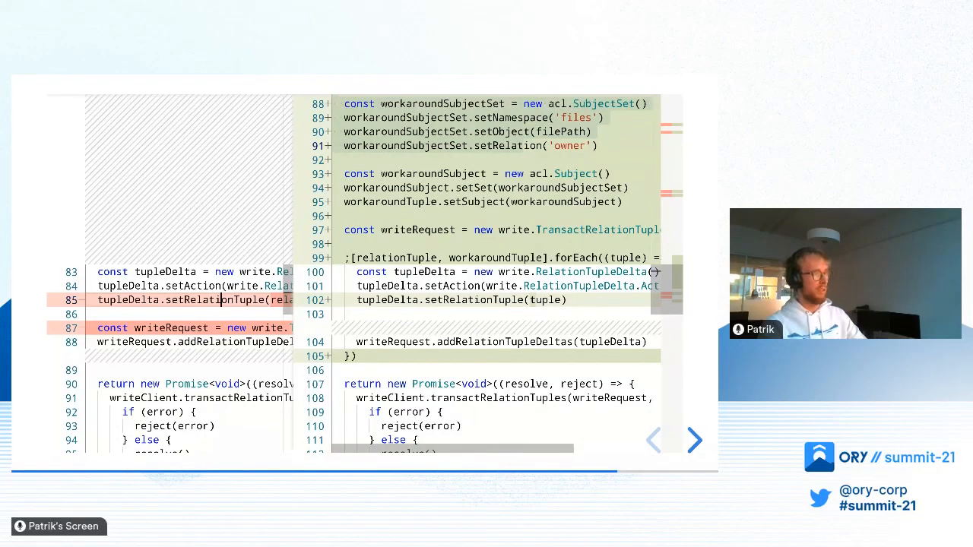
scroll(365, 297, "down", 3)
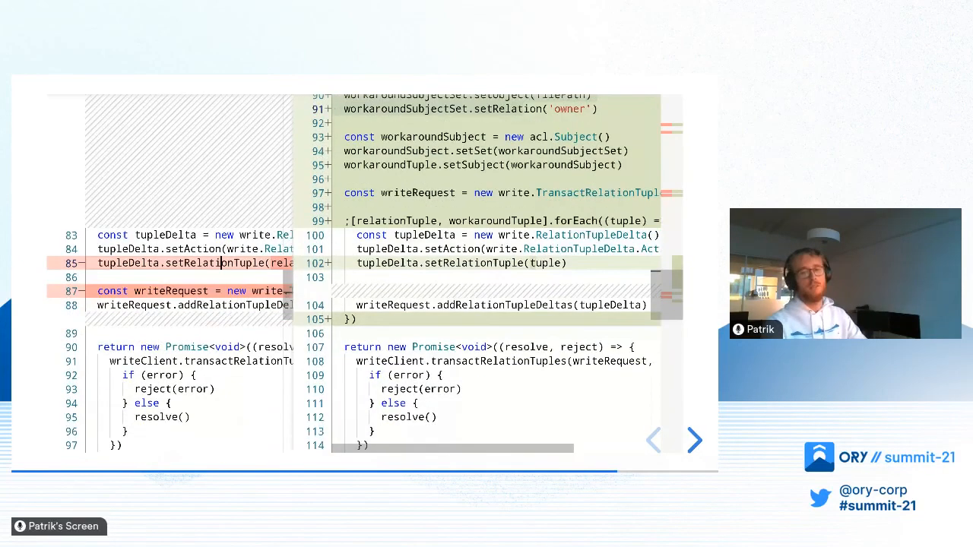